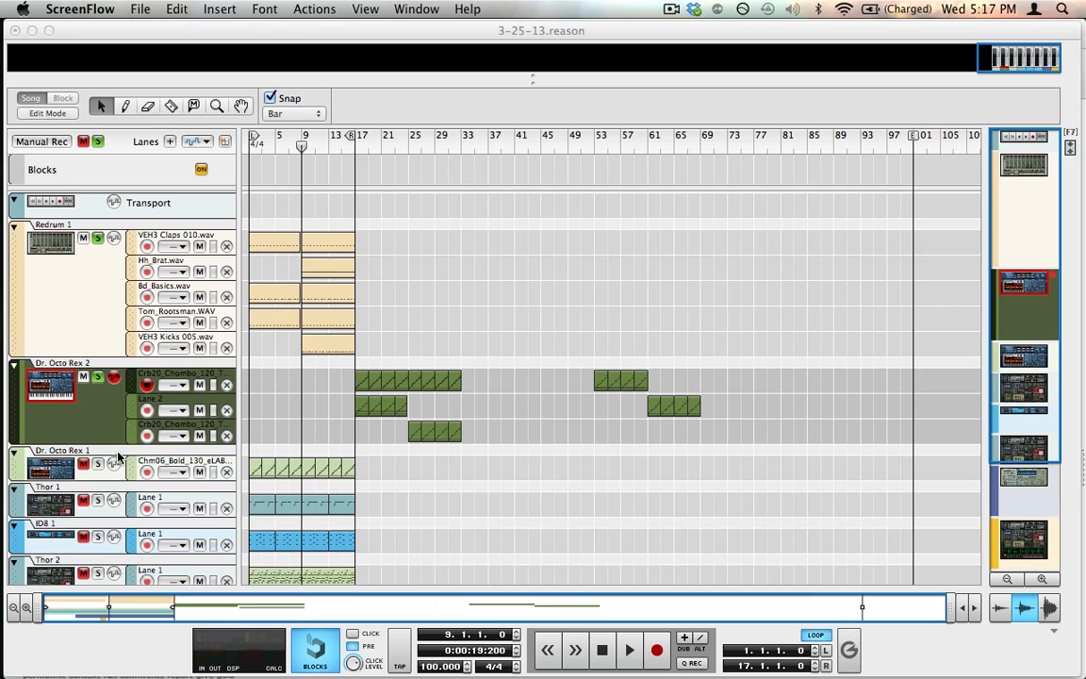
Step: Move the row of eight clips on Dr. Octo Rex 2's first lane to bar 1 and audition them without Redrum 1 soloed
drag(502, 371, 358, 424)
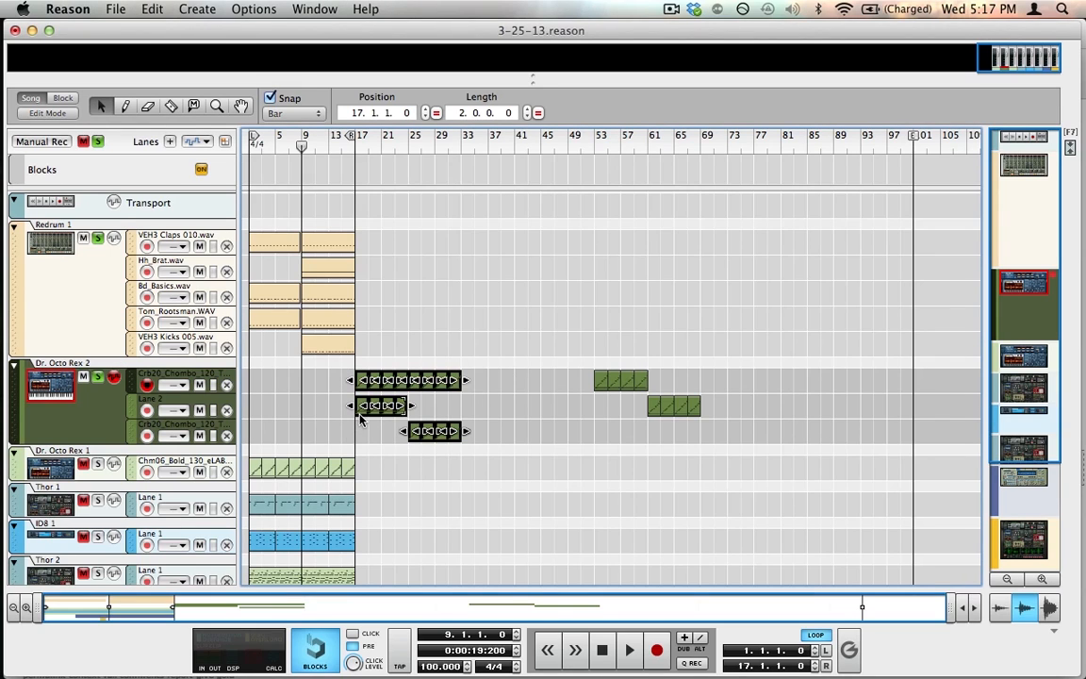
click(488, 380)
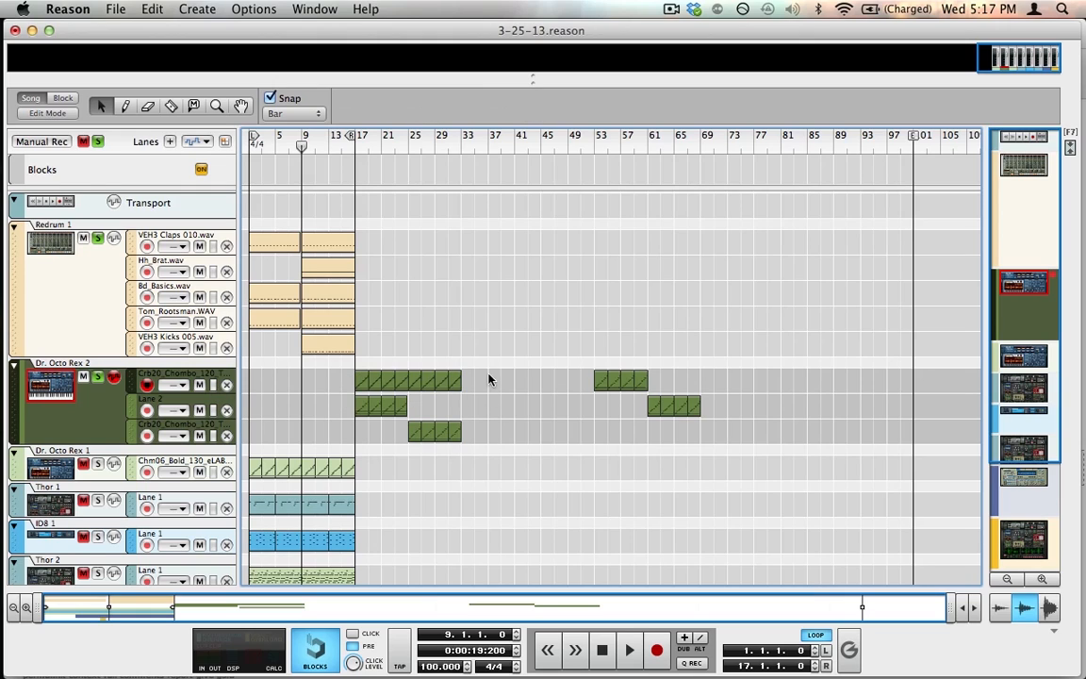
drag(488, 380, 257, 382)
click(97, 239)
key(space)
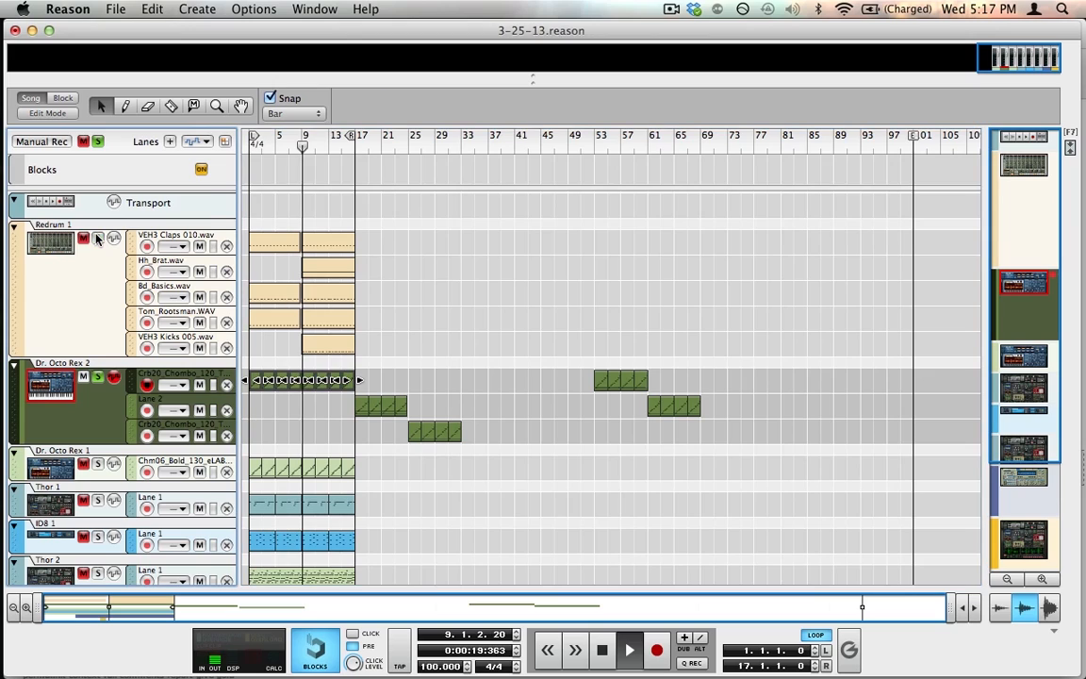
key(space)
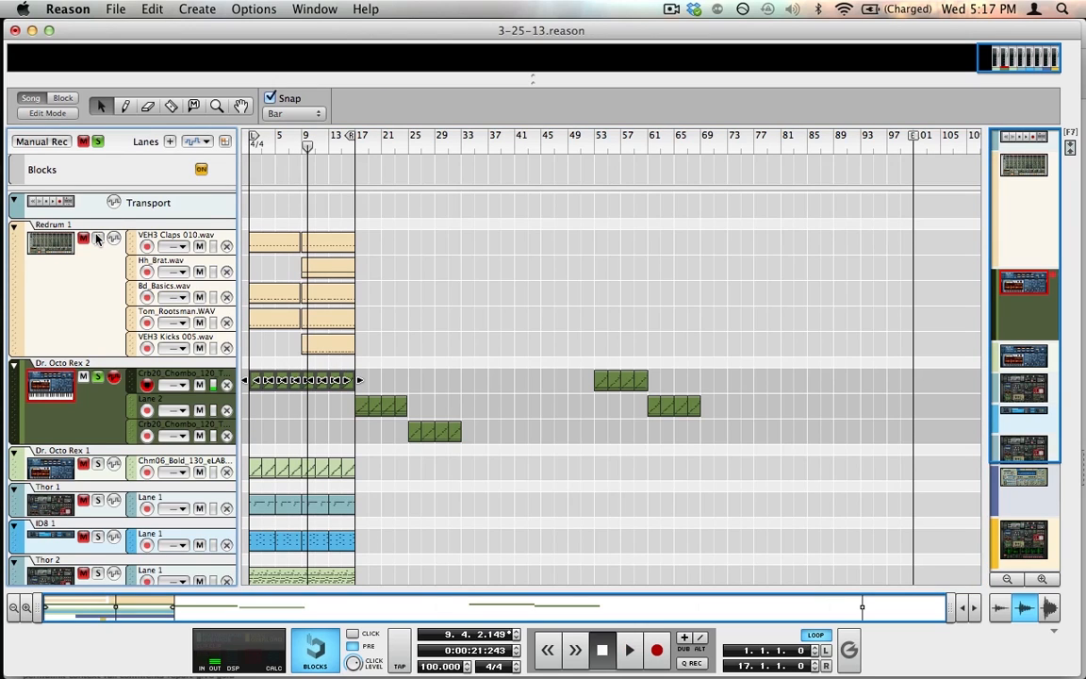
Step: Return the first-lane clips of Dr. Octo Rex 2 to bar 17 and audition only Redrum 1 from bar 9
click(97, 239)
click(98, 239)
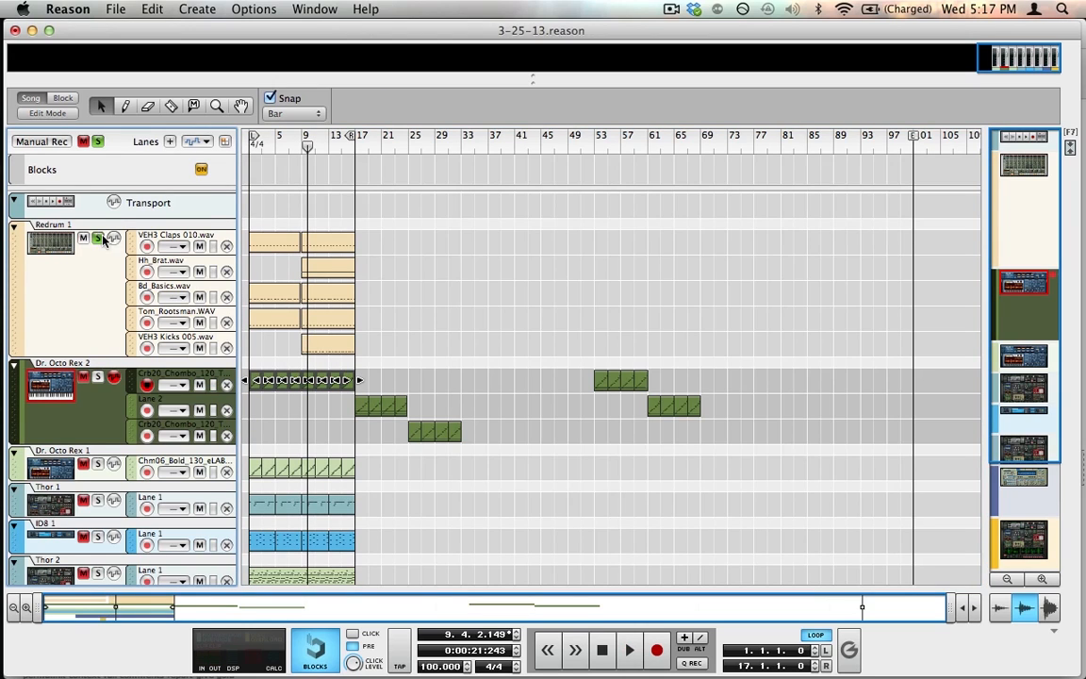
drag(351, 391, 456, 389)
drag(303, 148, 299, 143)
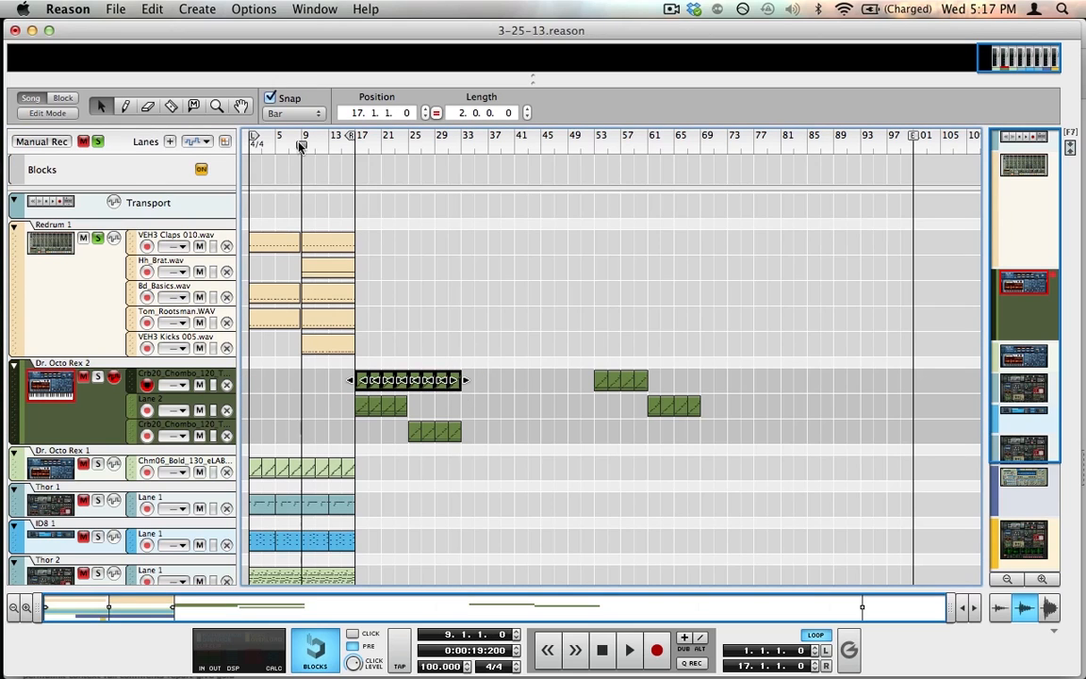
key(space)
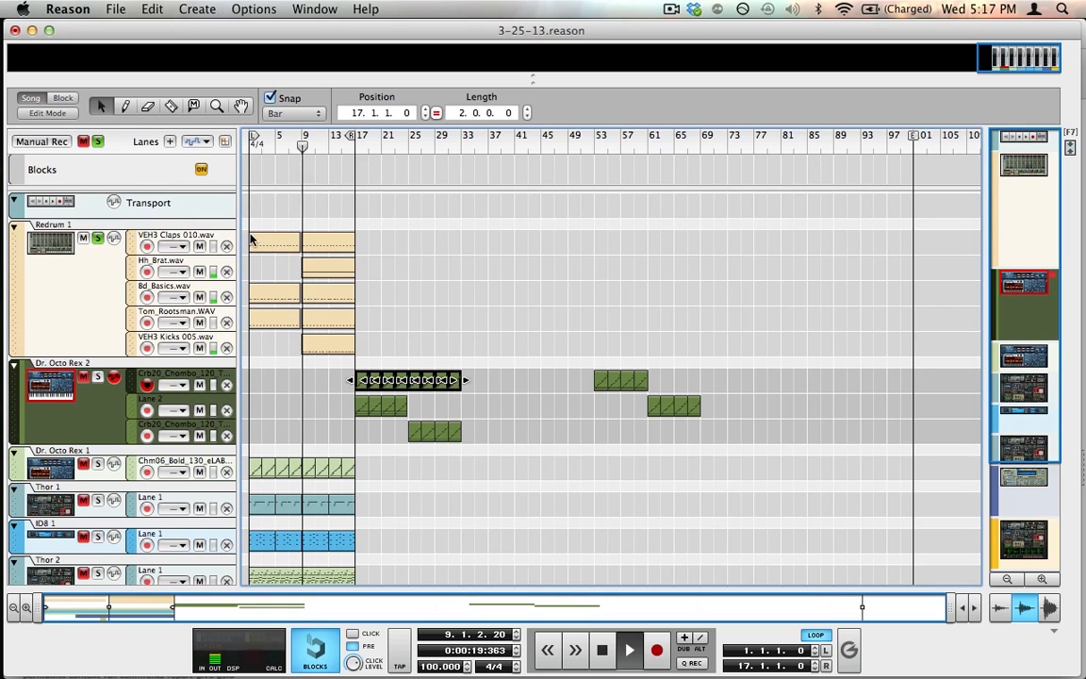
key(space)
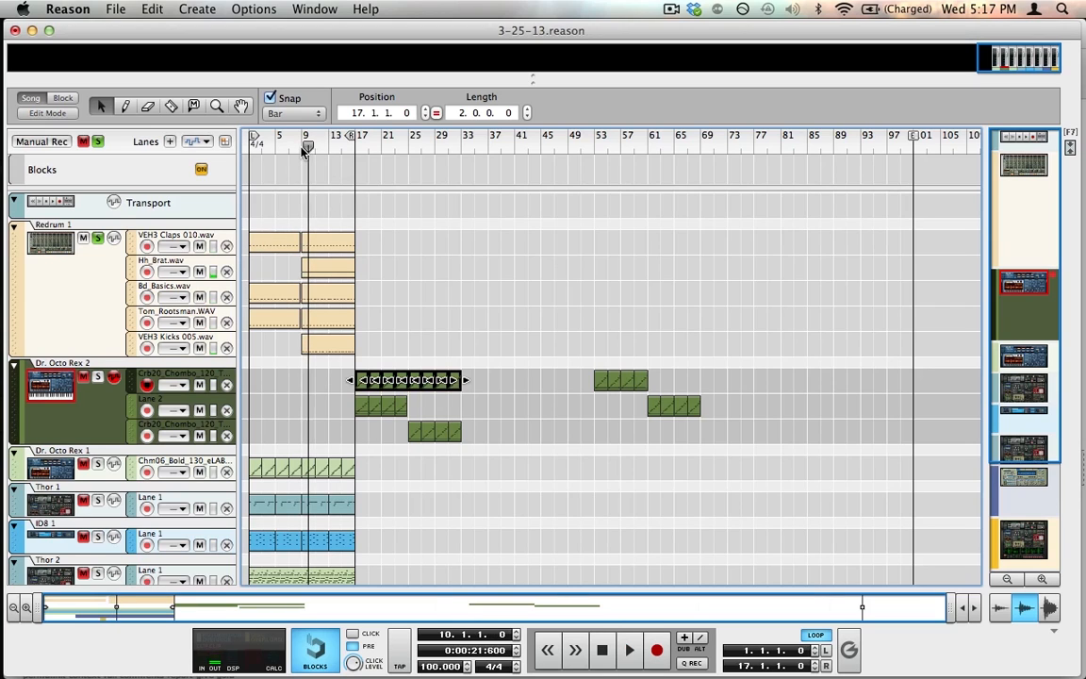
Step: Place the Dr. Octo Rex 2 first-lane clips at bar 1 and audition them soloed together with Redrum 1 from bar 9
drag(304, 147, 300, 149)
drag(500, 436, 415, 422)
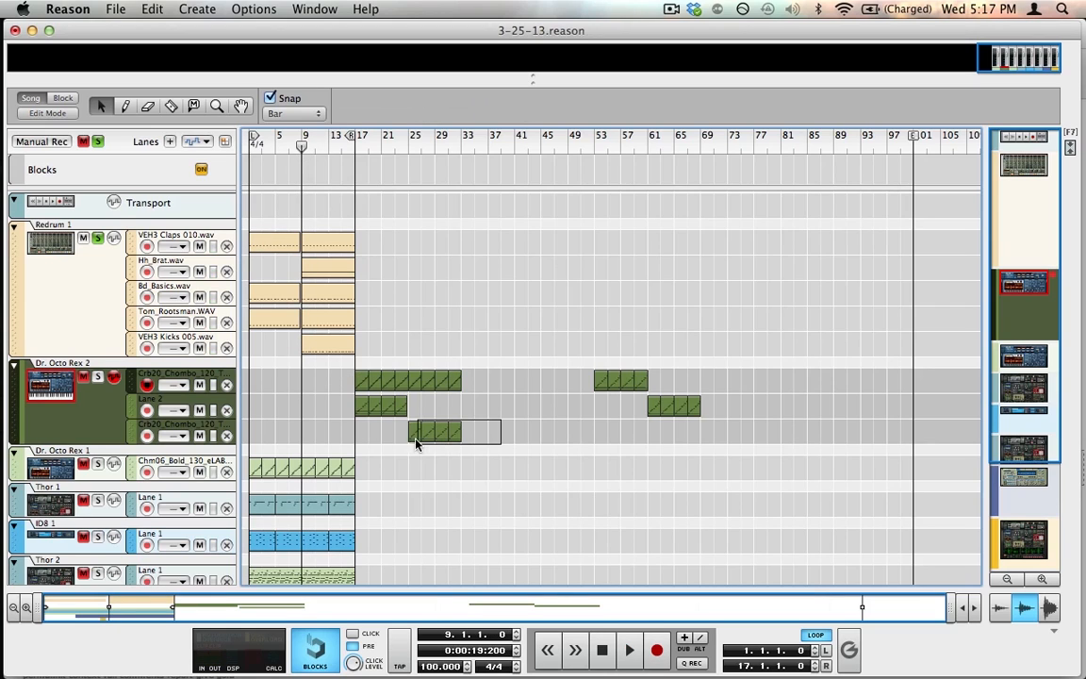
drag(500, 392, 255, 390)
click(130, 339)
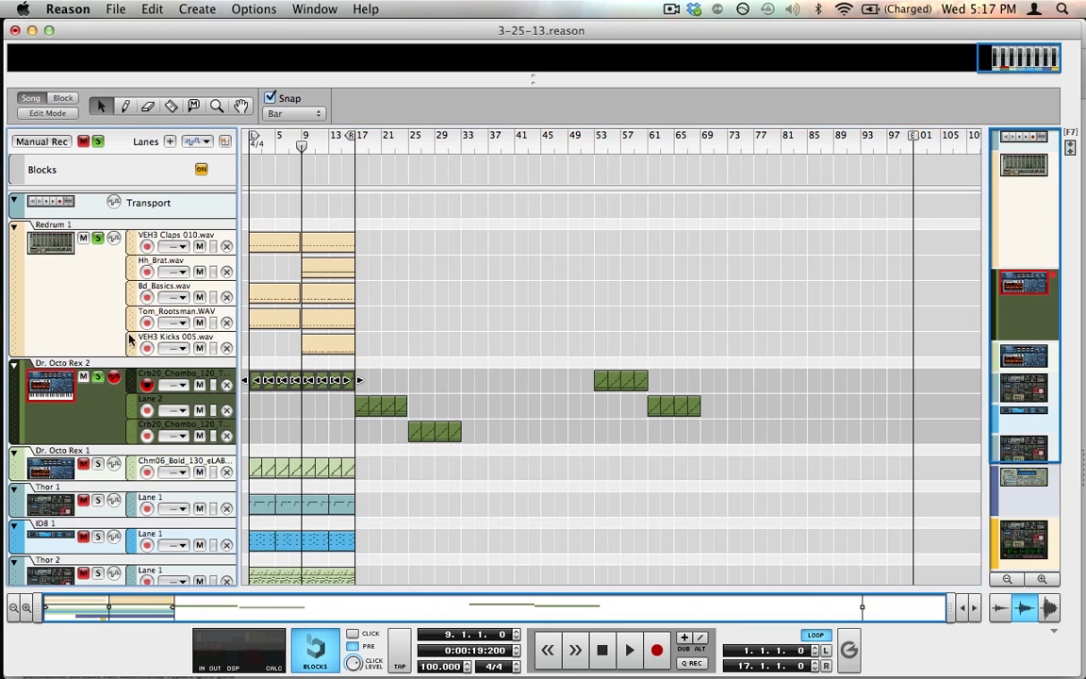
key(space)
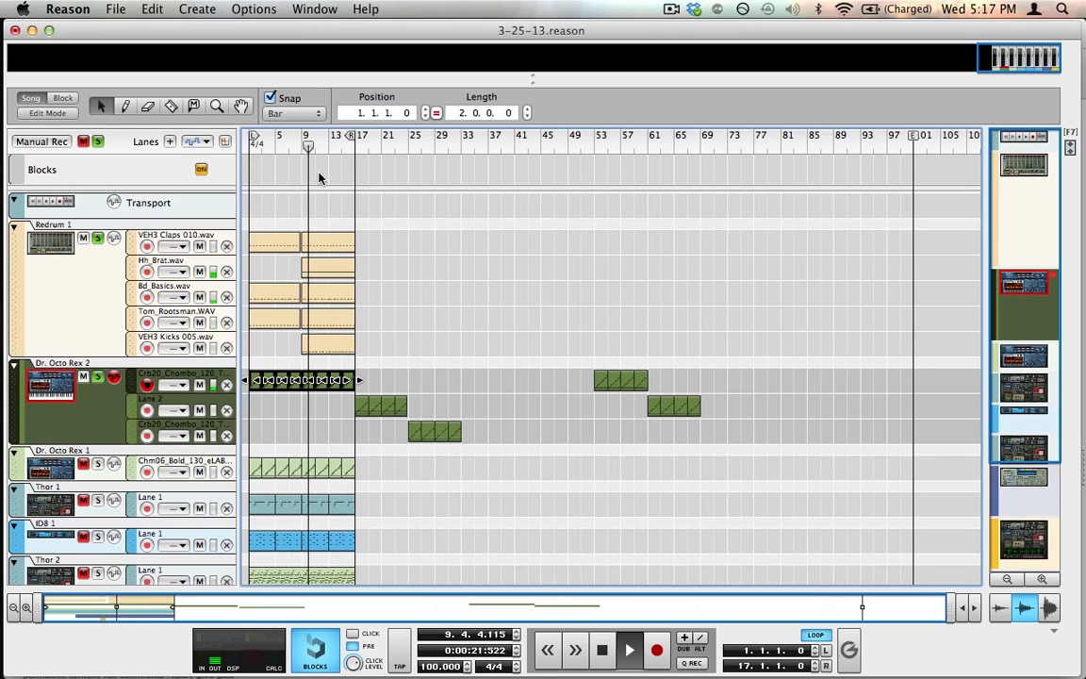
key(space)
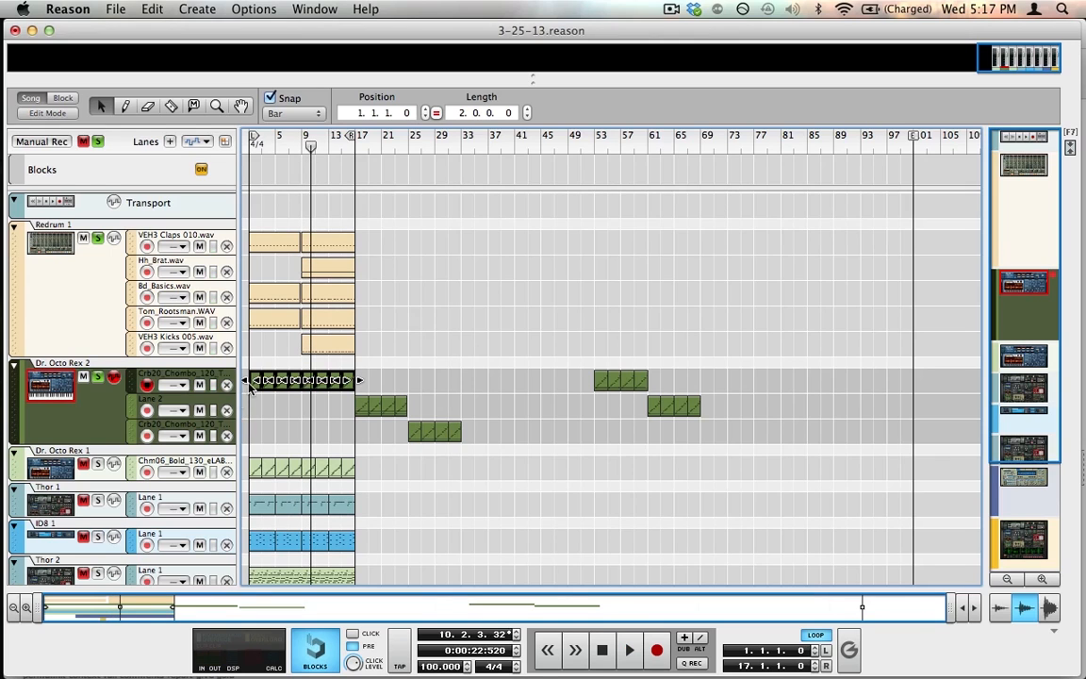
Step: Replace the first-lane clips at bar 1 with the clips from Dr. Octo Rex 2's second and third lanes and audition from bar 9
drag(257, 391, 362, 391)
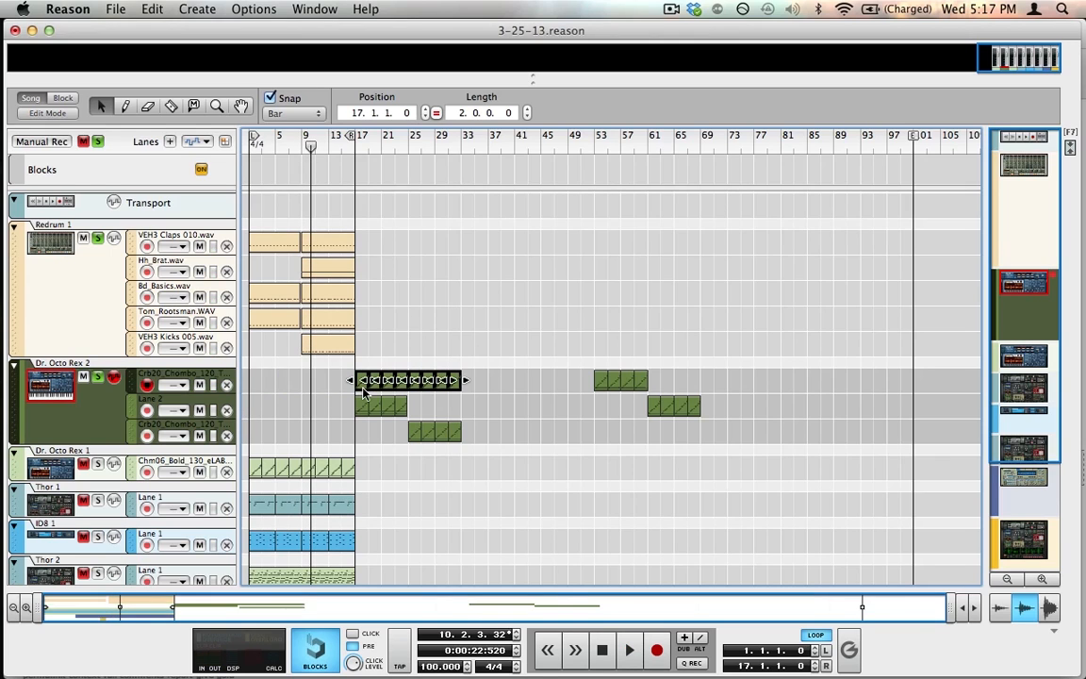
drag(492, 396, 256, 417)
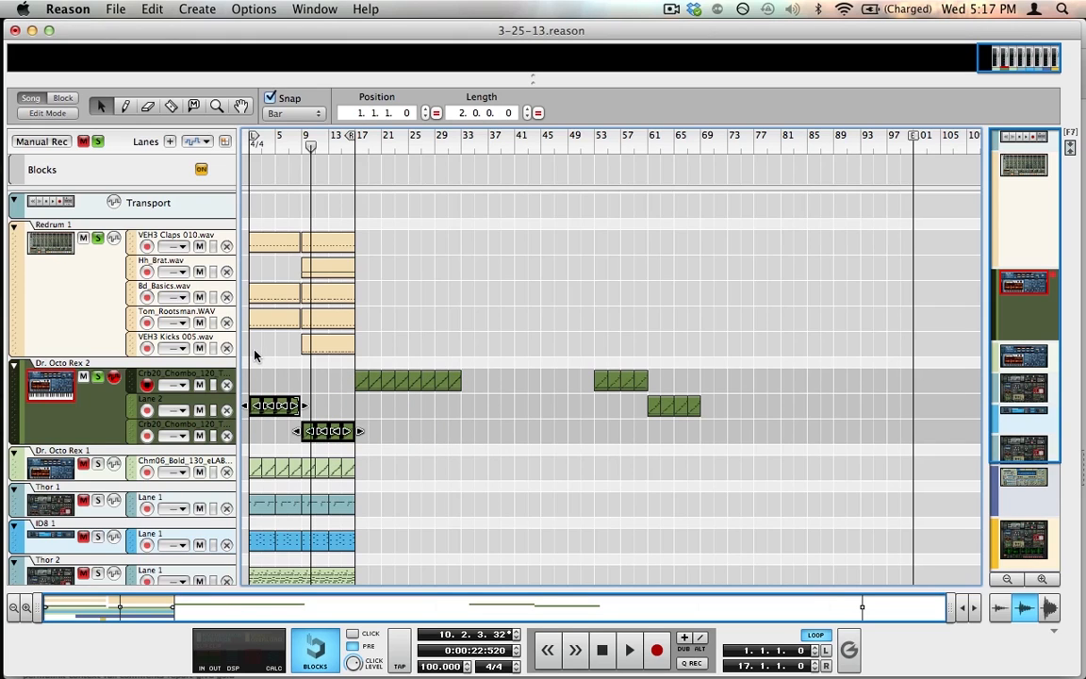
mouse_move(310, 143)
mouse_down()
mouse_move(290, 141)
mouse_move(301, 143)
mouse_up()
key(space)
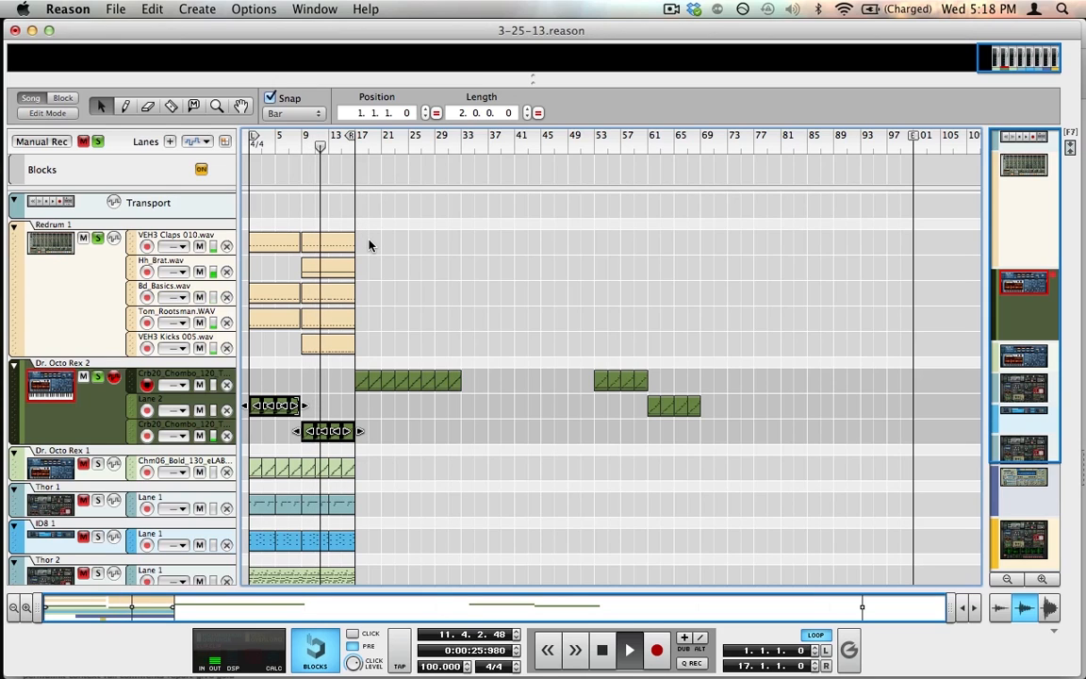
key(space)
Step: Move the eight first-lane clips of Dr. Octo Rex 2 to bar 33 and return the second- and third-lane clips to bar 17
click(274, 431)
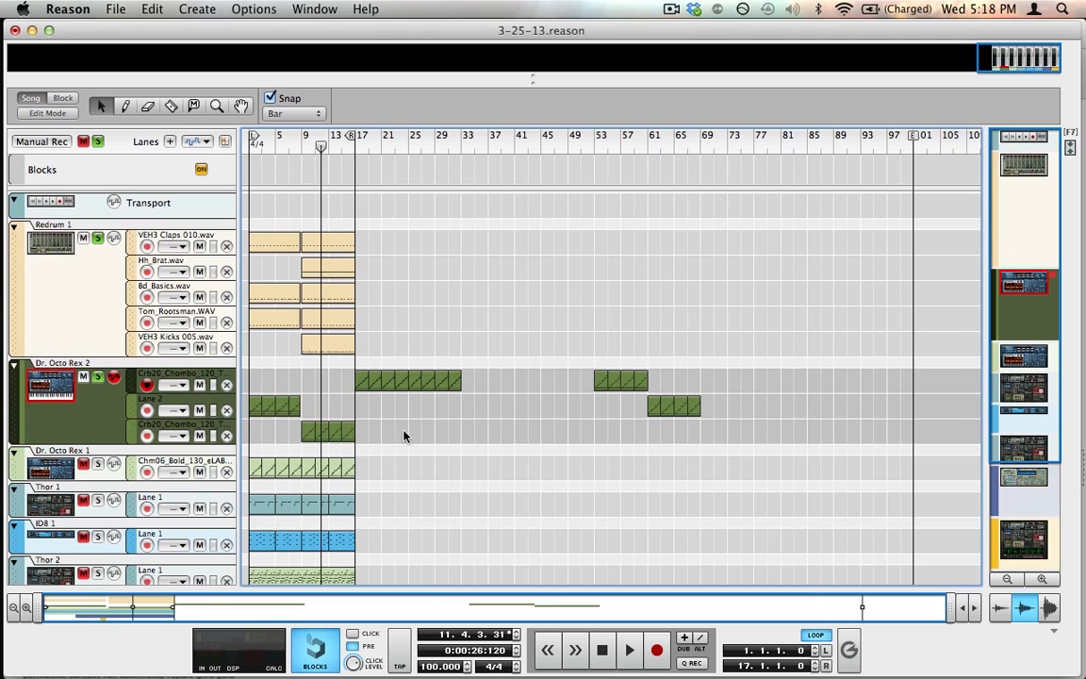
drag(469, 367, 363, 415)
click(279, 418)
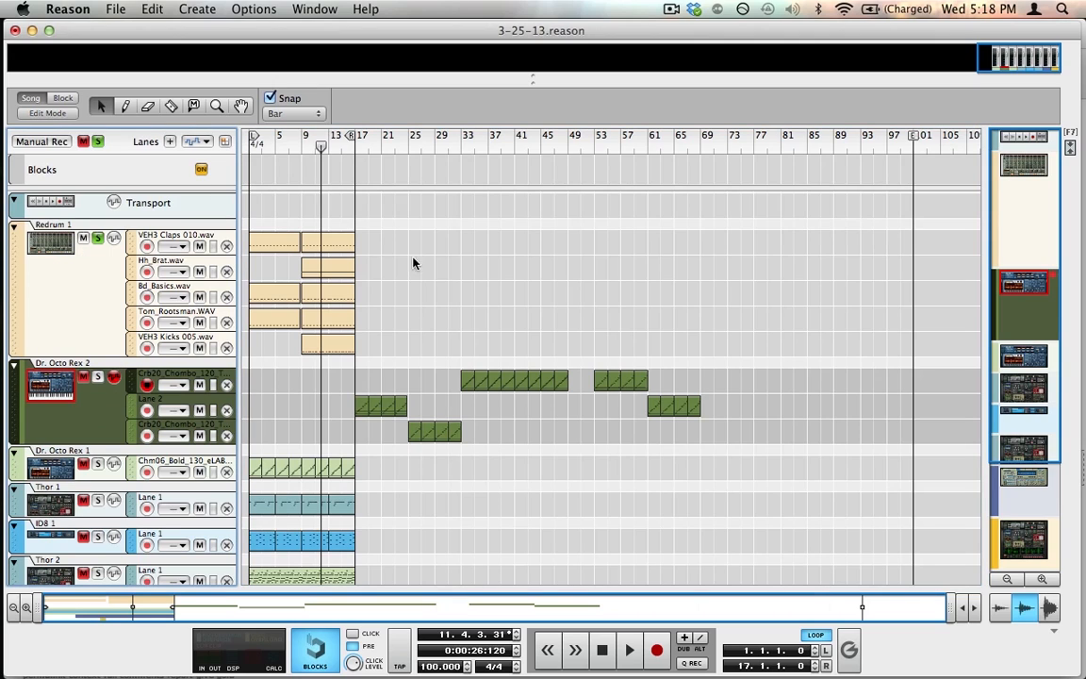
Step: Audition Redrum 1 alone from bar 9, return the playhead to bar 9, and solo Dr. Octo Rex 2 again
click(302, 142)
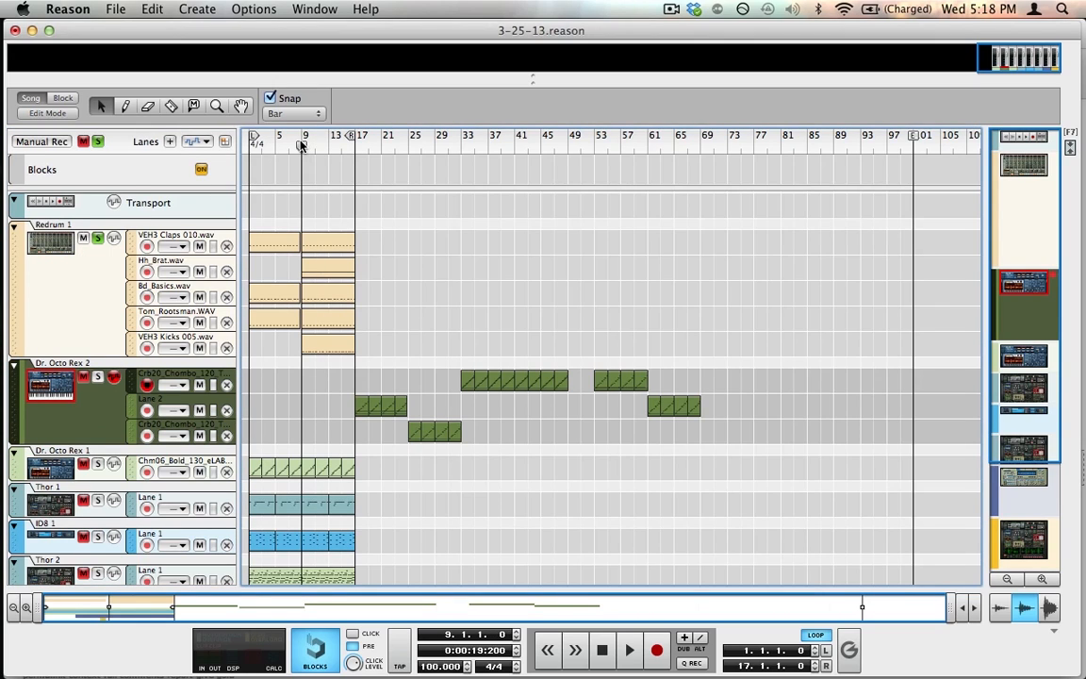
key(space)
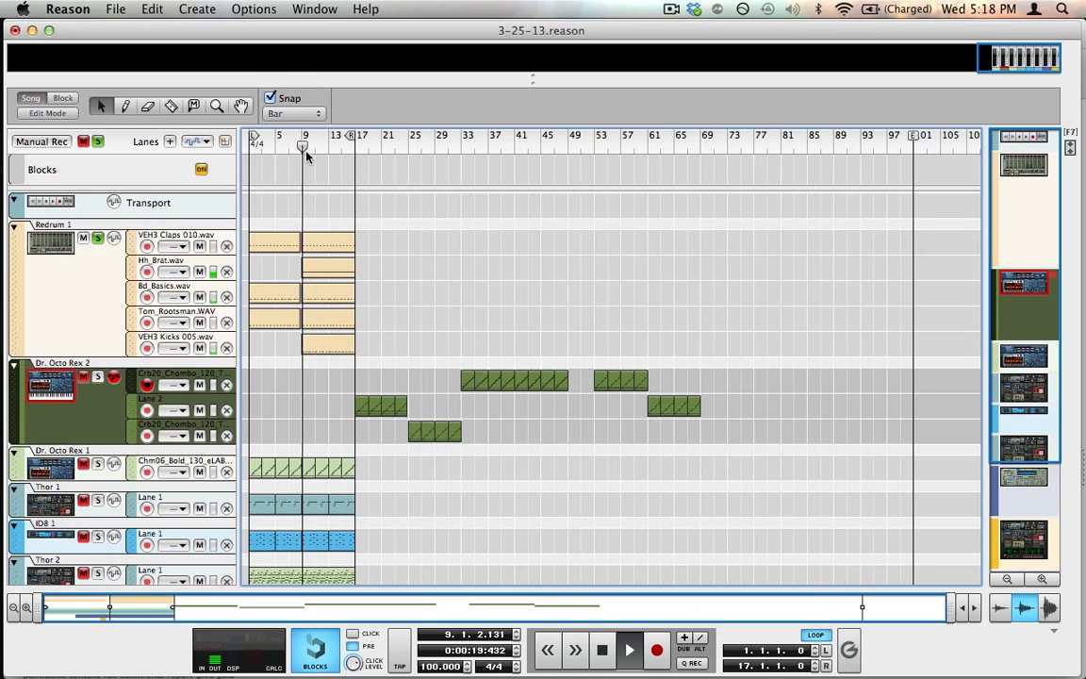
key(space)
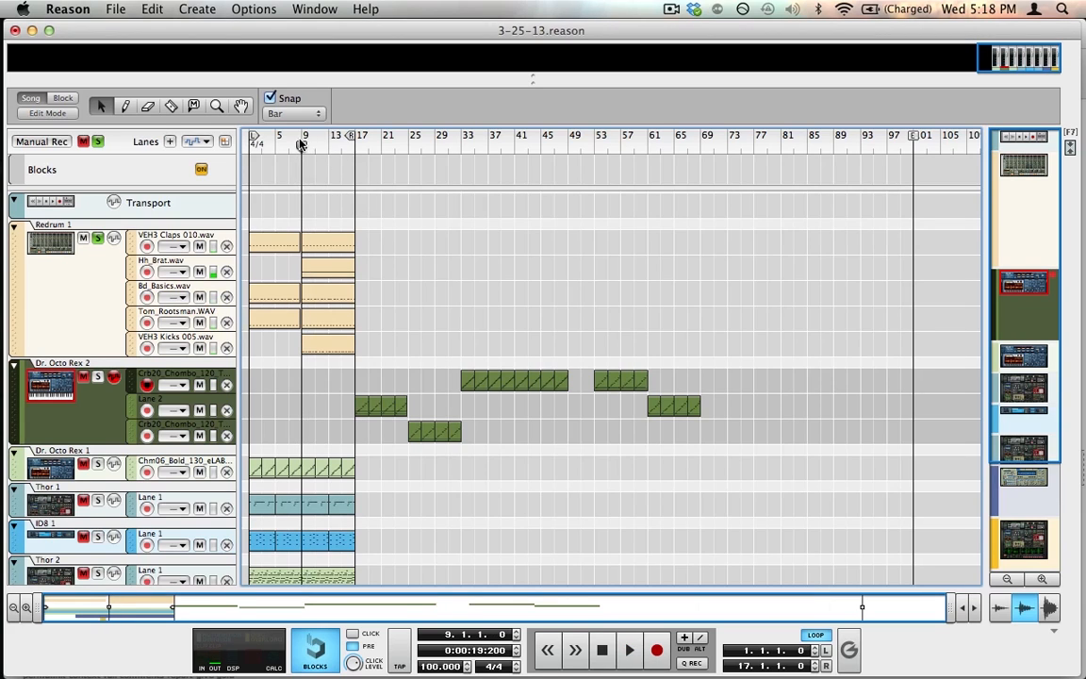
key(s)
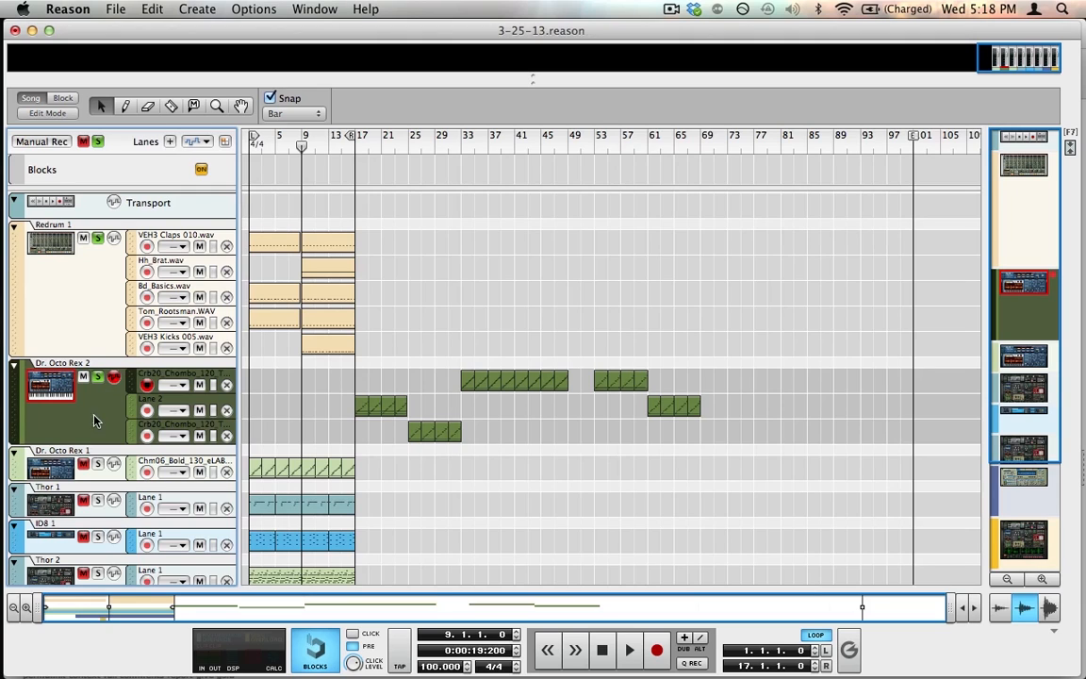
click(194, 8)
mouse_move(236, 121)
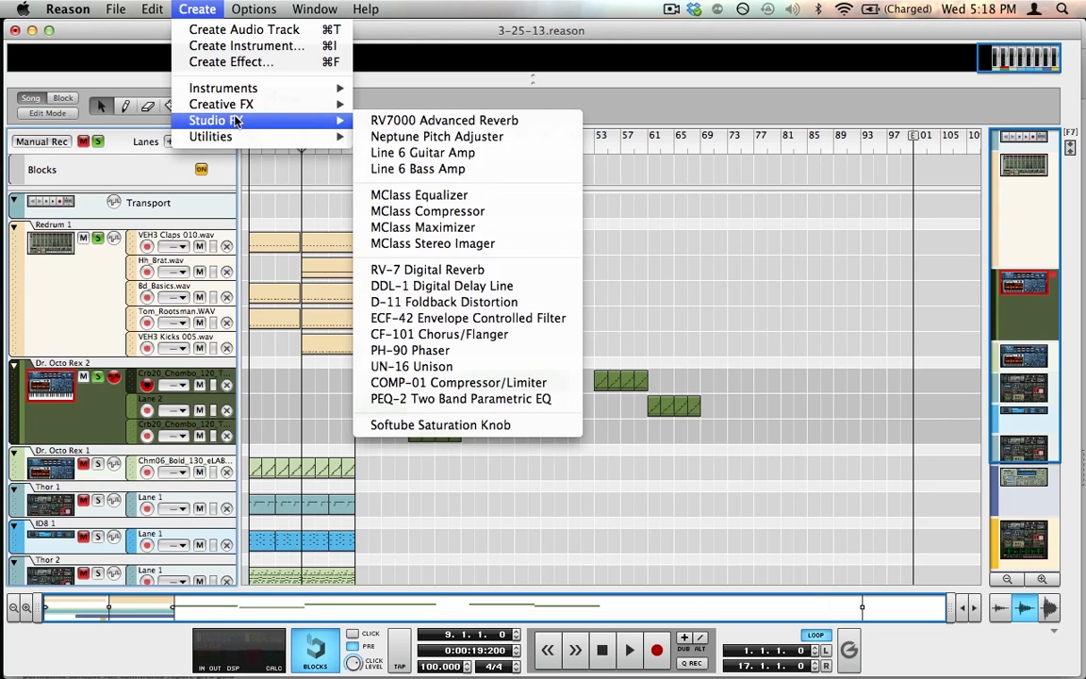
mouse_move(213, 88)
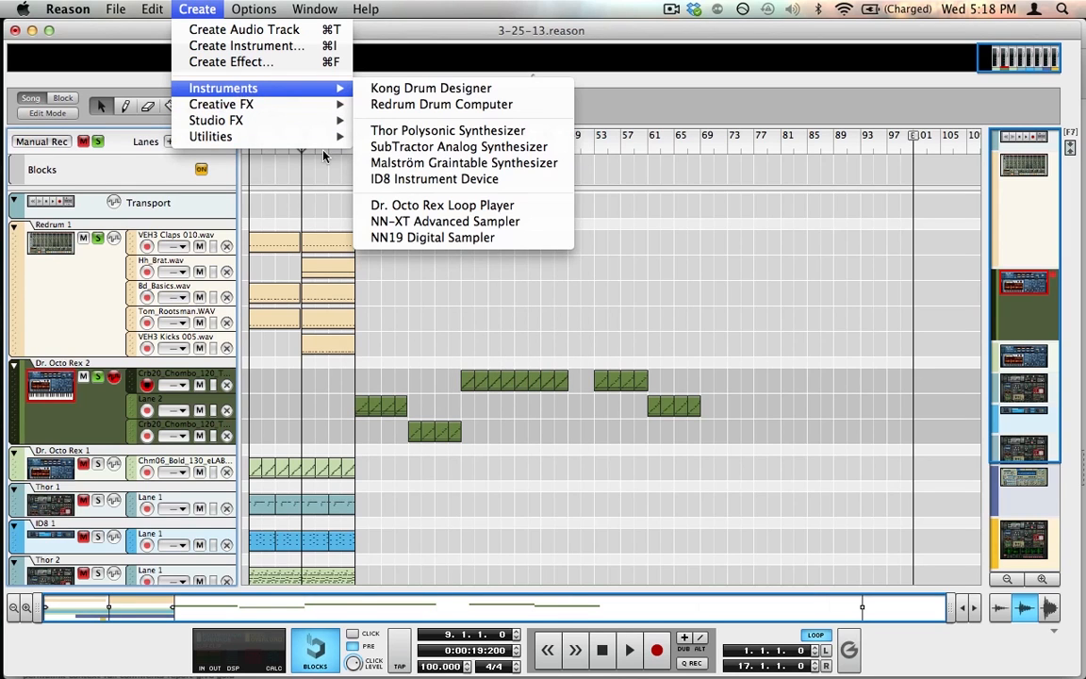
click(134, 289)
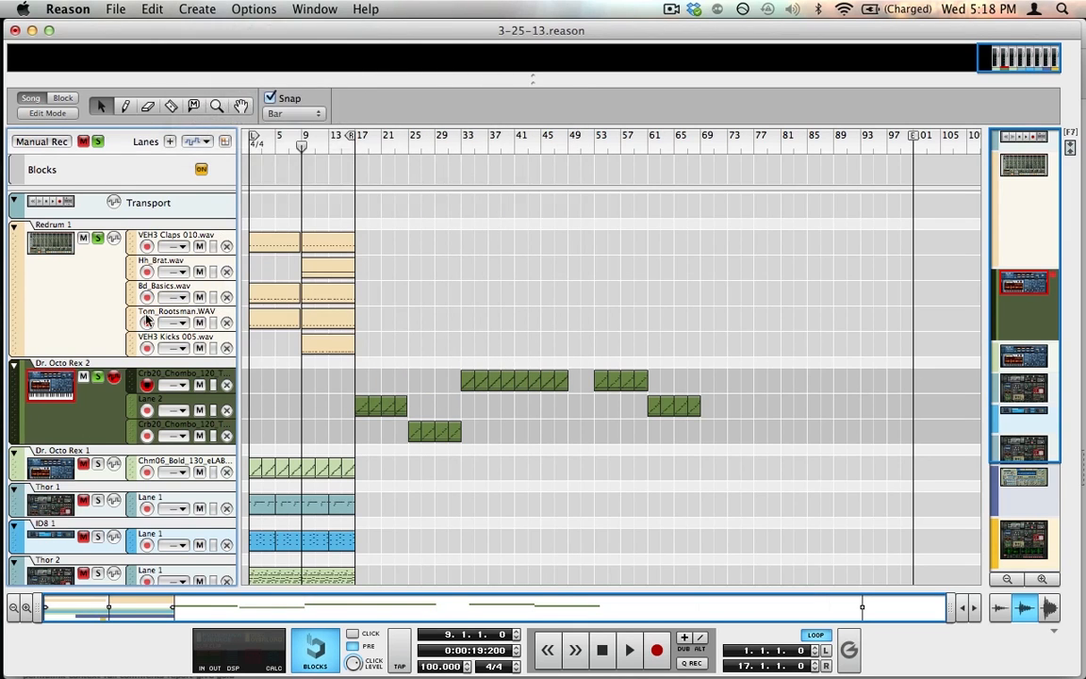
Step: Show Dr. Octo Rex 2 in the rack and browse the Dr Rex Drum Loops folder without loading another loop
key(F6)
scroll(483, 220, up, 3)
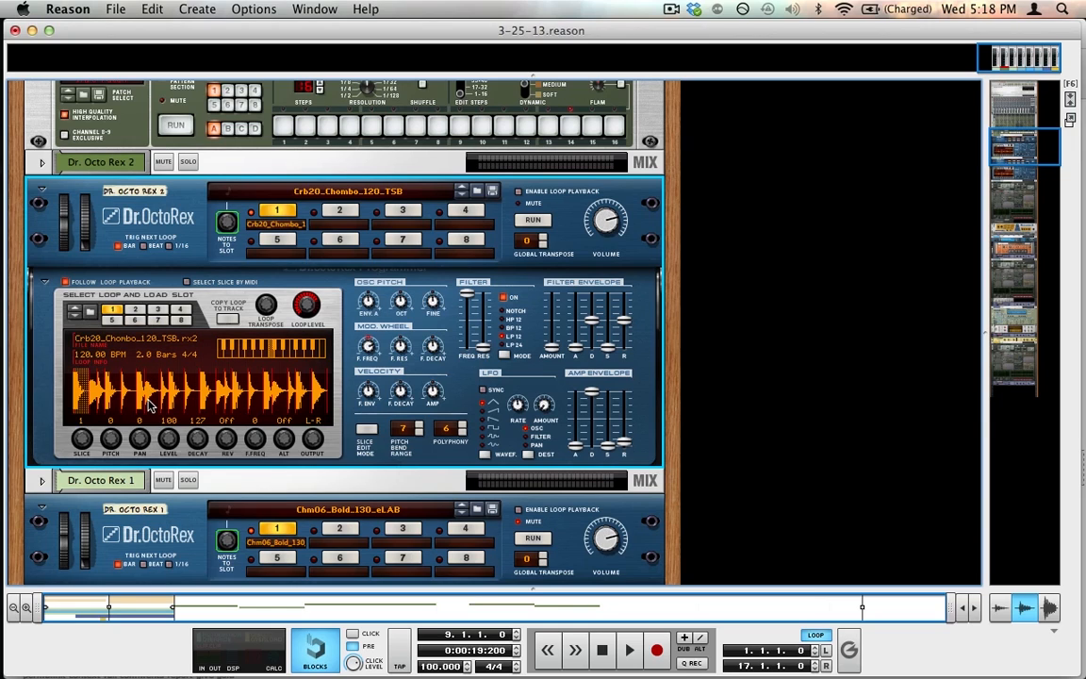
click(94, 313)
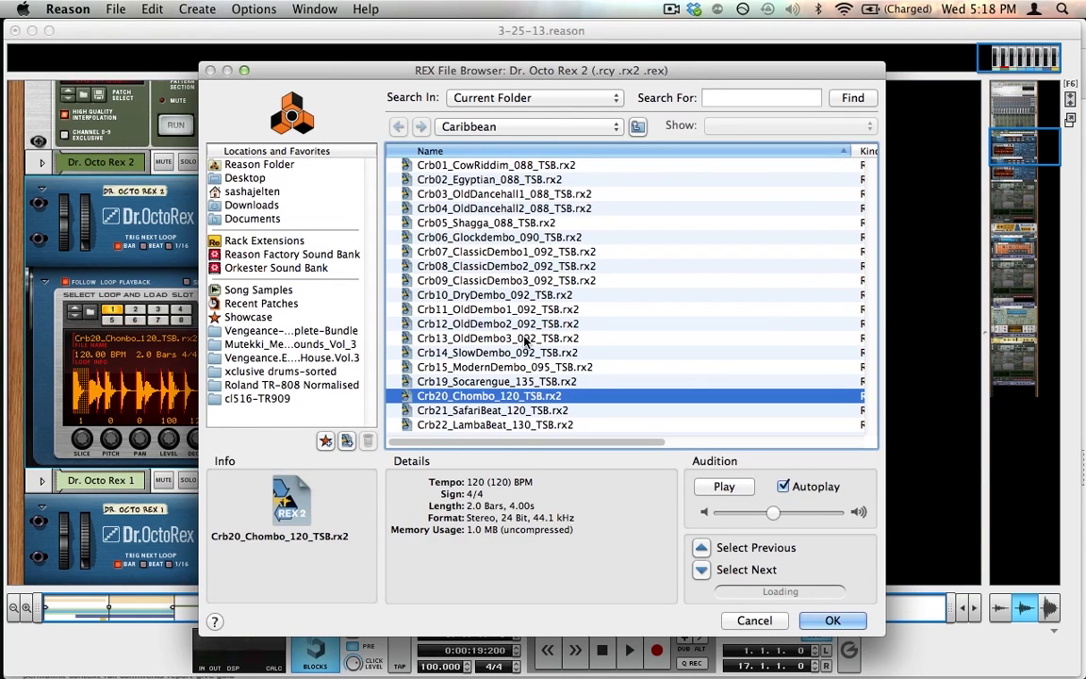
scroll(488, 241, right, 2)
click(451, 126)
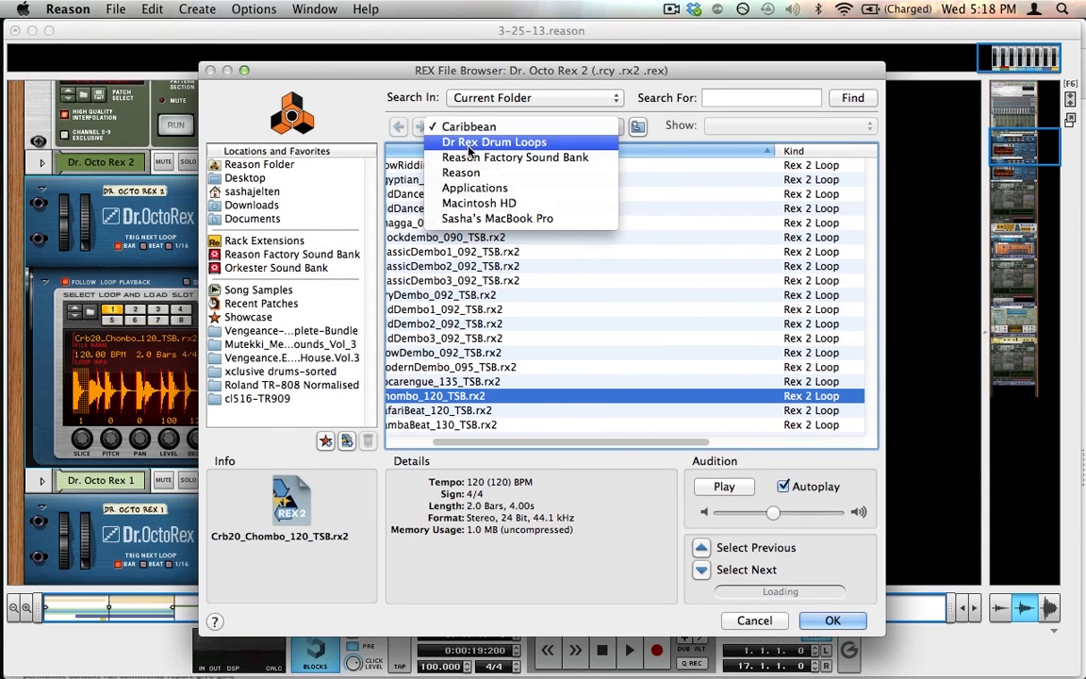
click(453, 137)
scroll(439, 334, down, 3)
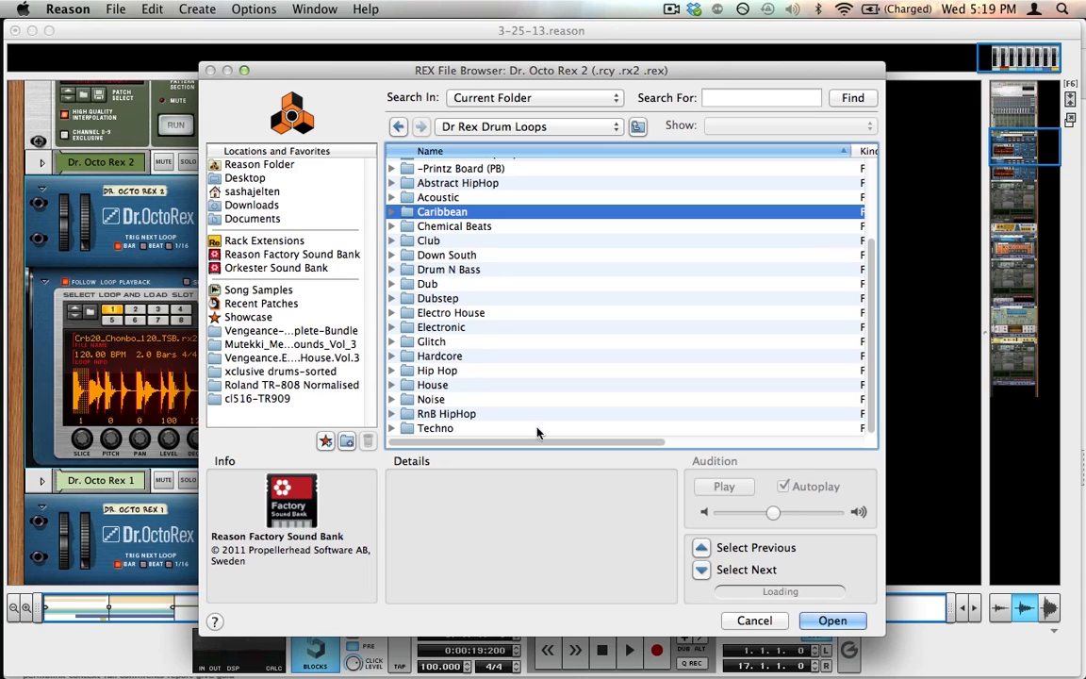
click(754, 621)
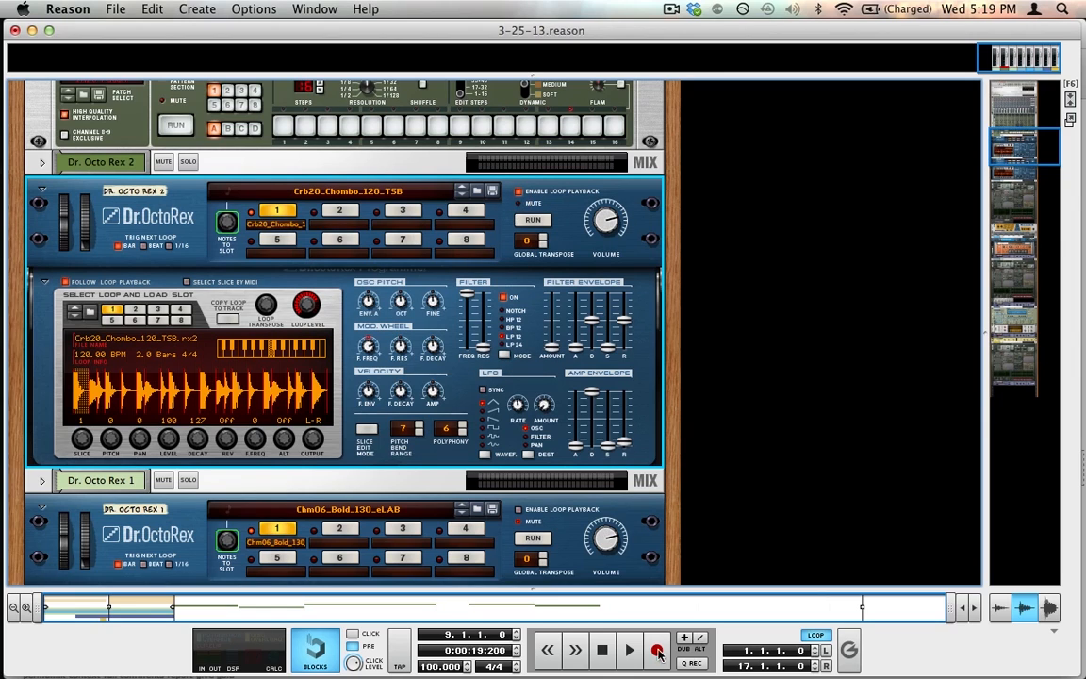
Step: Audition the Crb20_Chombo_120_TSB loop from the start of the song and return the playhead to bar 1
click(603, 651)
key(space)
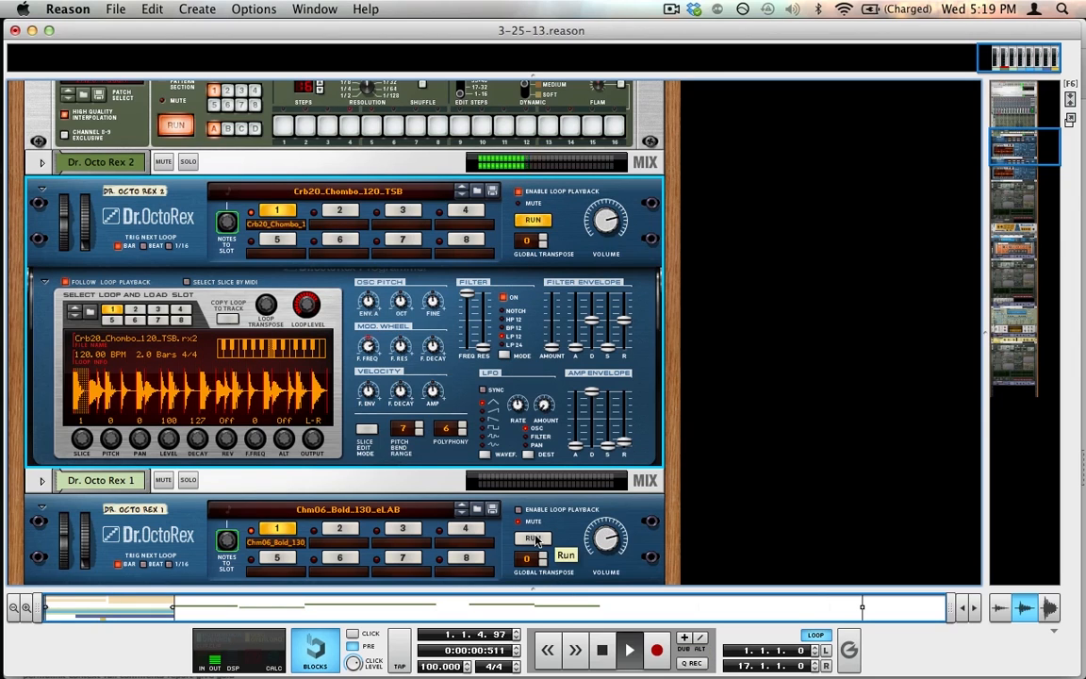
key(space)
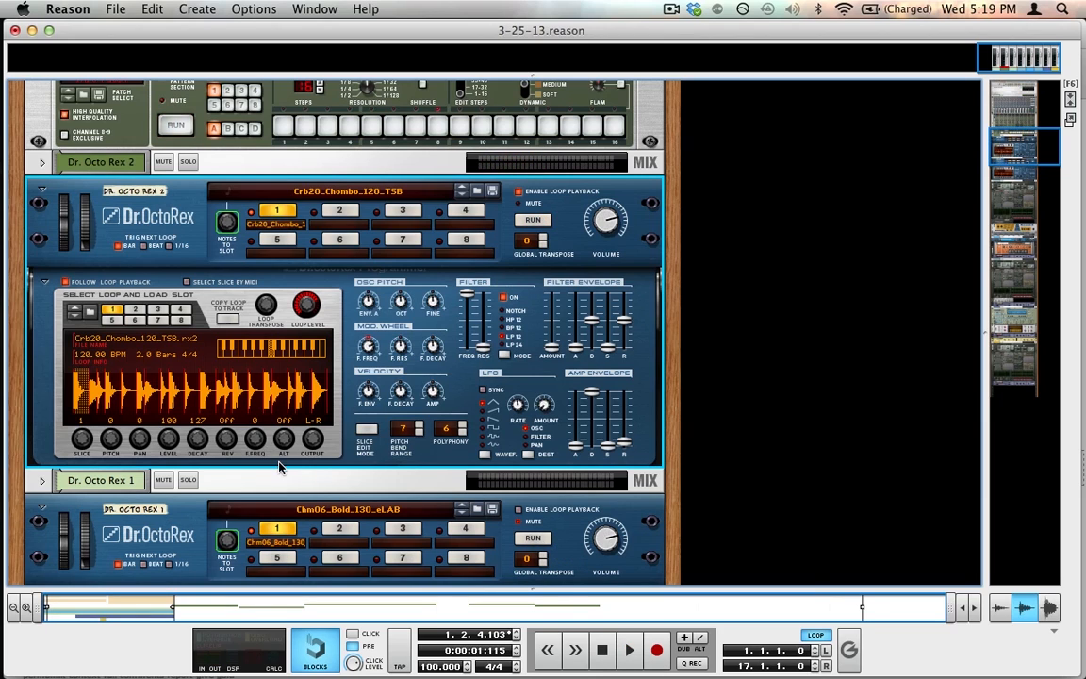
click(632, 650)
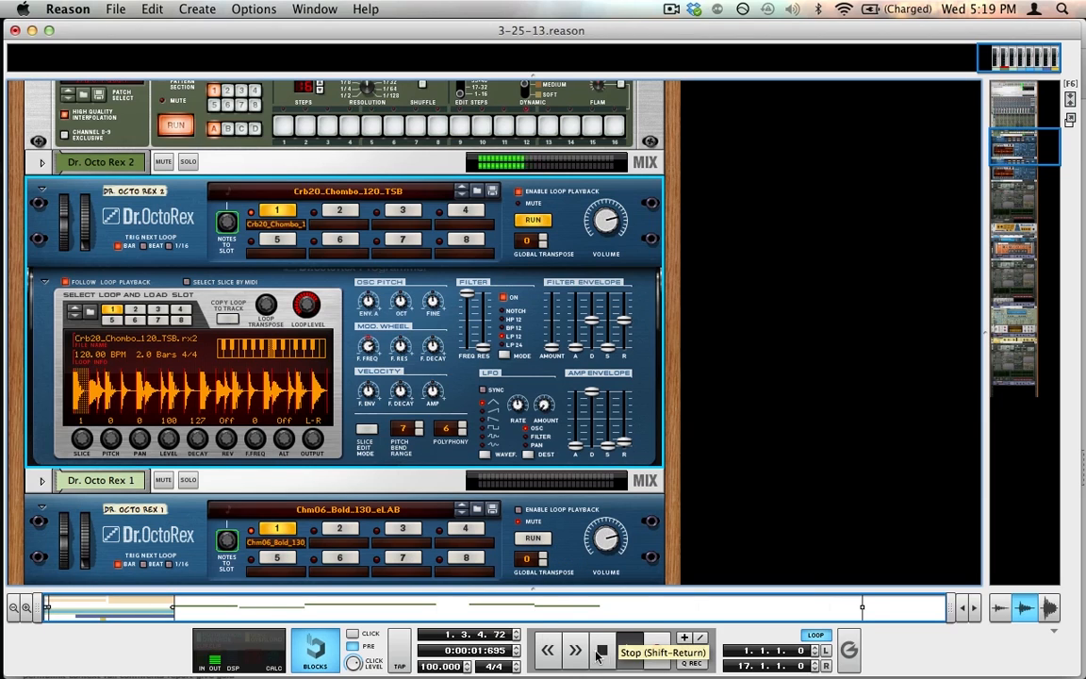
double_click(603, 650)
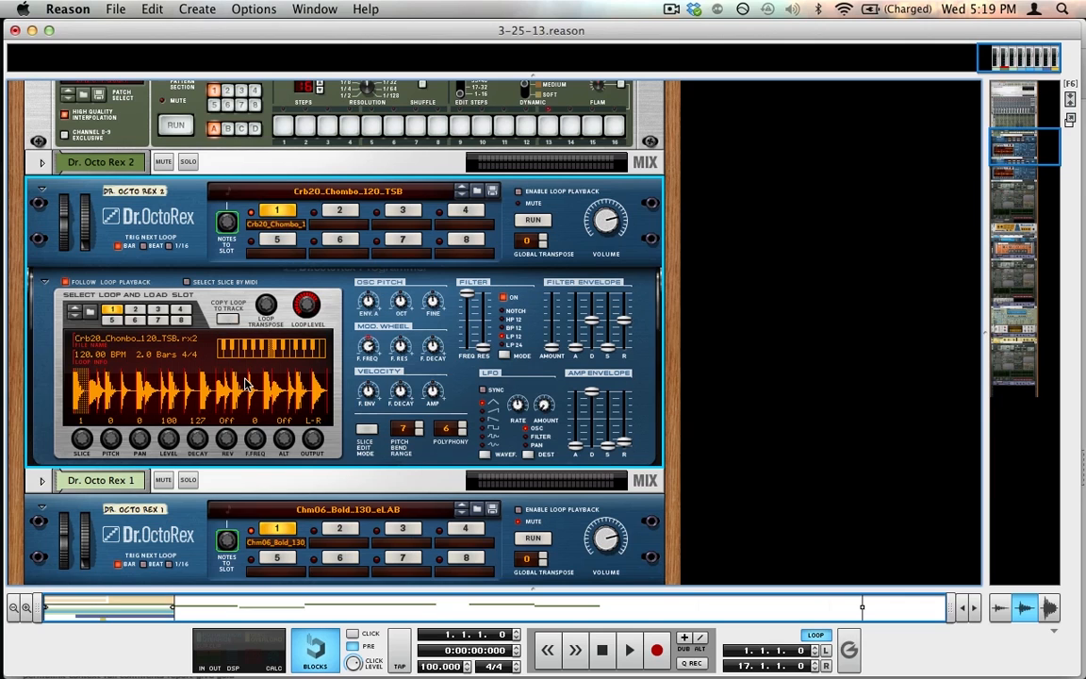
Step: Return to the sequencer and check the clips on Dr. Octo Rex 2's first lane between bars 1 and 17
key(F7)
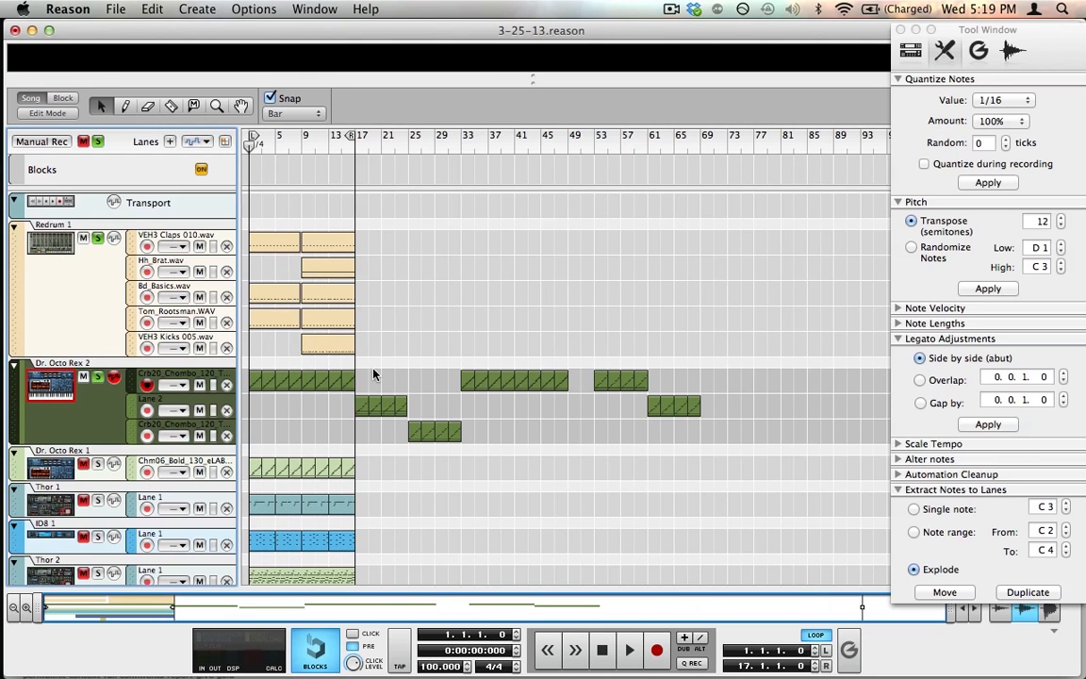
drag(373, 372, 255, 385)
click(285, 428)
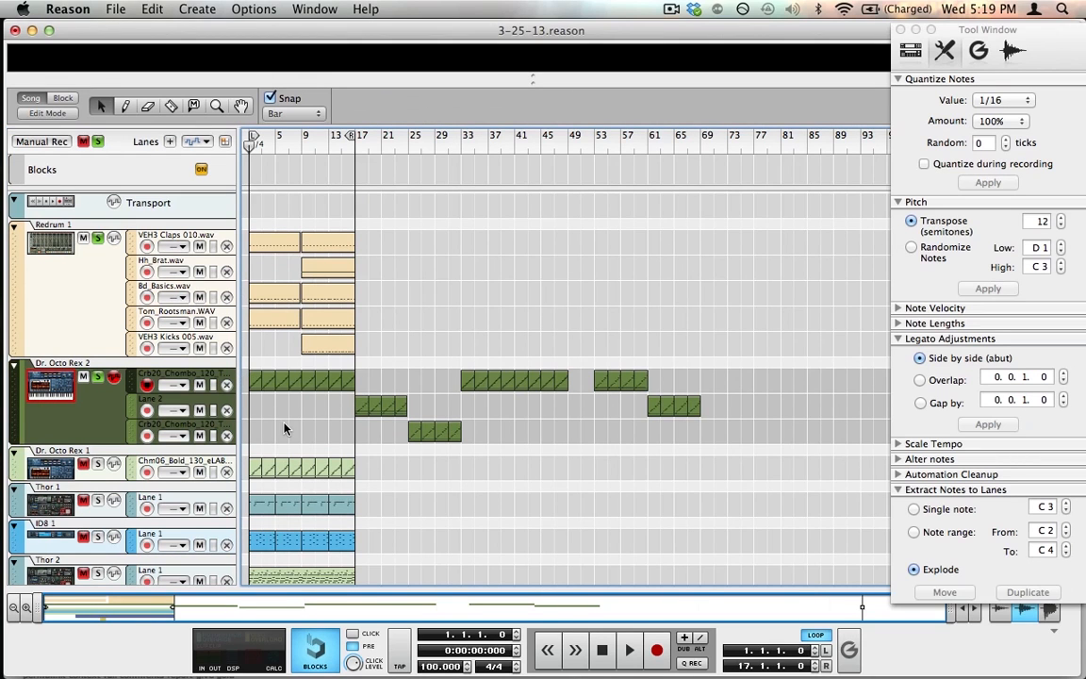
Step: Open Dr. Octo Rex 2's clip at bar 9 for note editing and audition its slices from Slice #1 upward
double_click(311, 381)
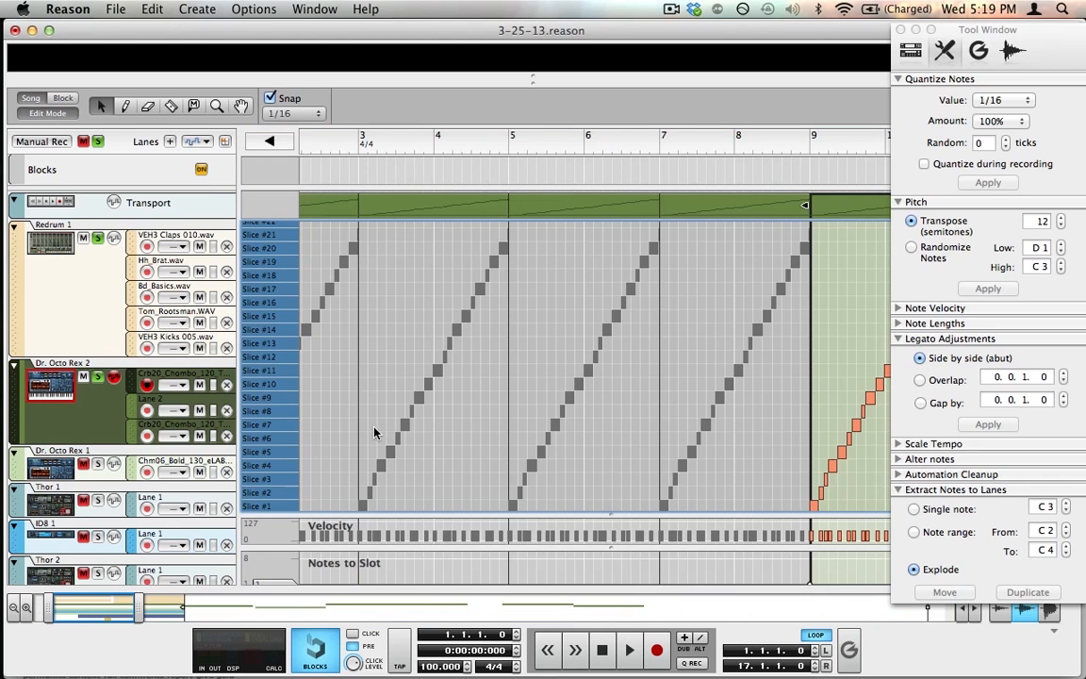
scroll(633, 437, right, 5)
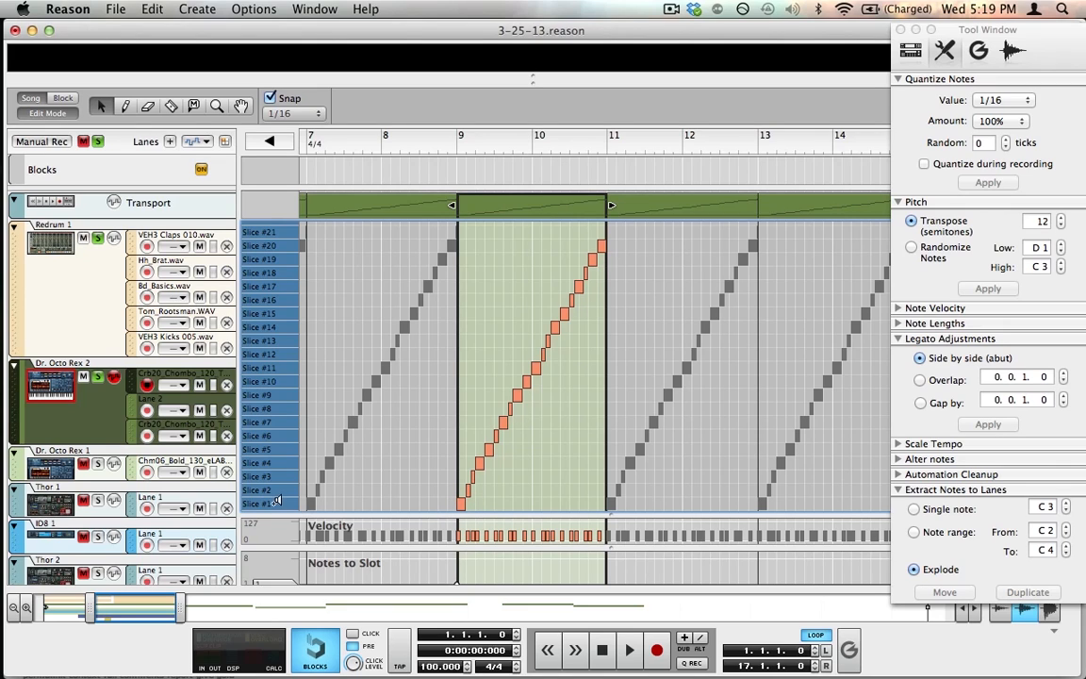
drag(279, 502, 286, 404)
Step: Examine the loop's sliced waveform on Dr. Octo Rex 2 in the rack and return to the note editor
key(F6)
key(F8)
key(F7)
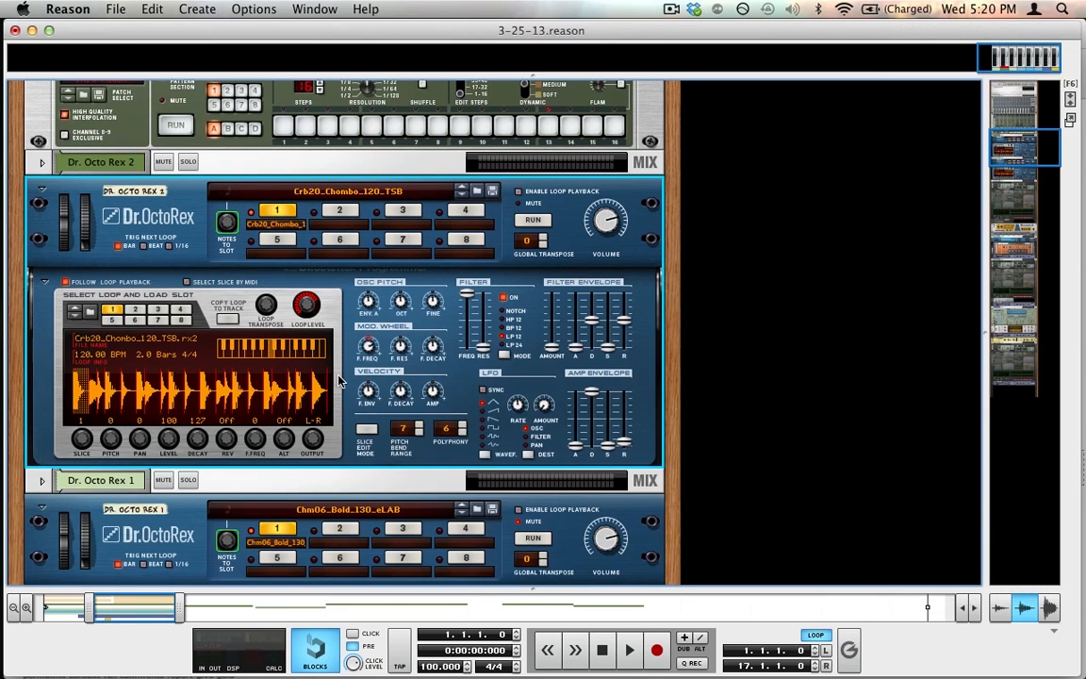
key(F7)
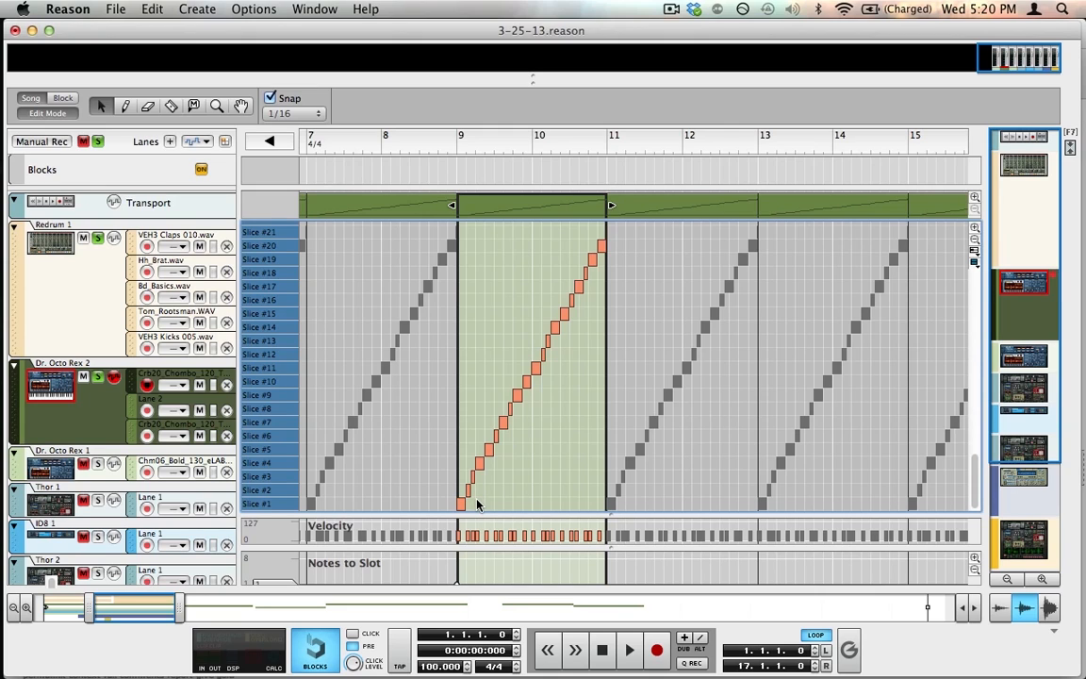
Step: Audition the opened clip together with Redrum 1 from bar 9 and return the playhead to bar 9
click(461, 135)
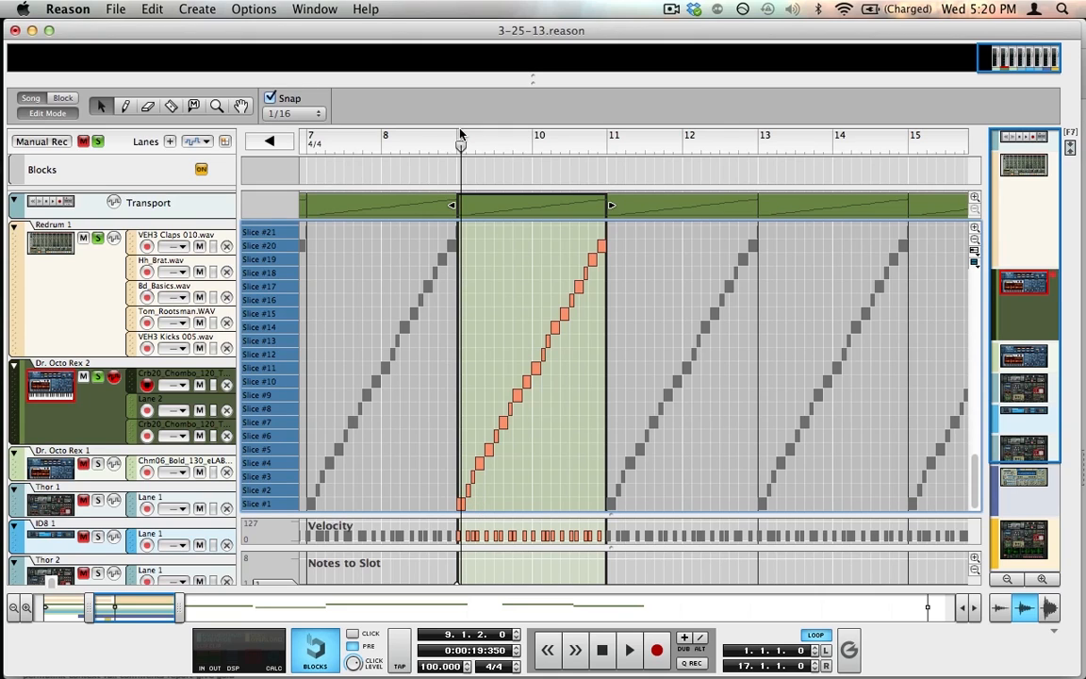
drag(461, 135, 457, 140)
key(space)
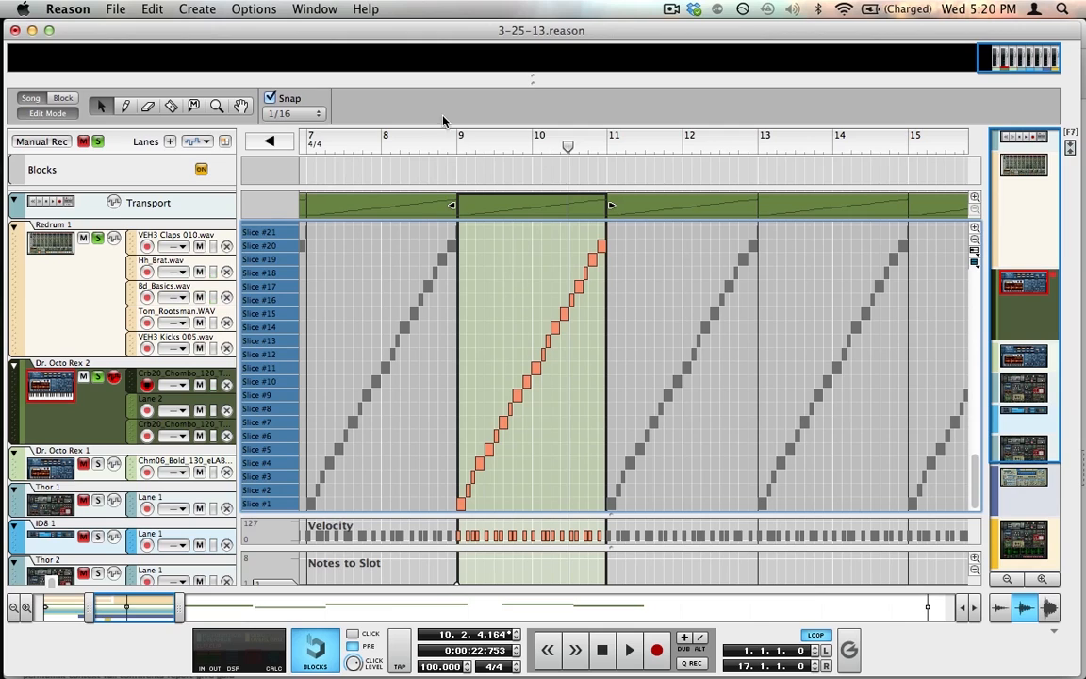
key(space)
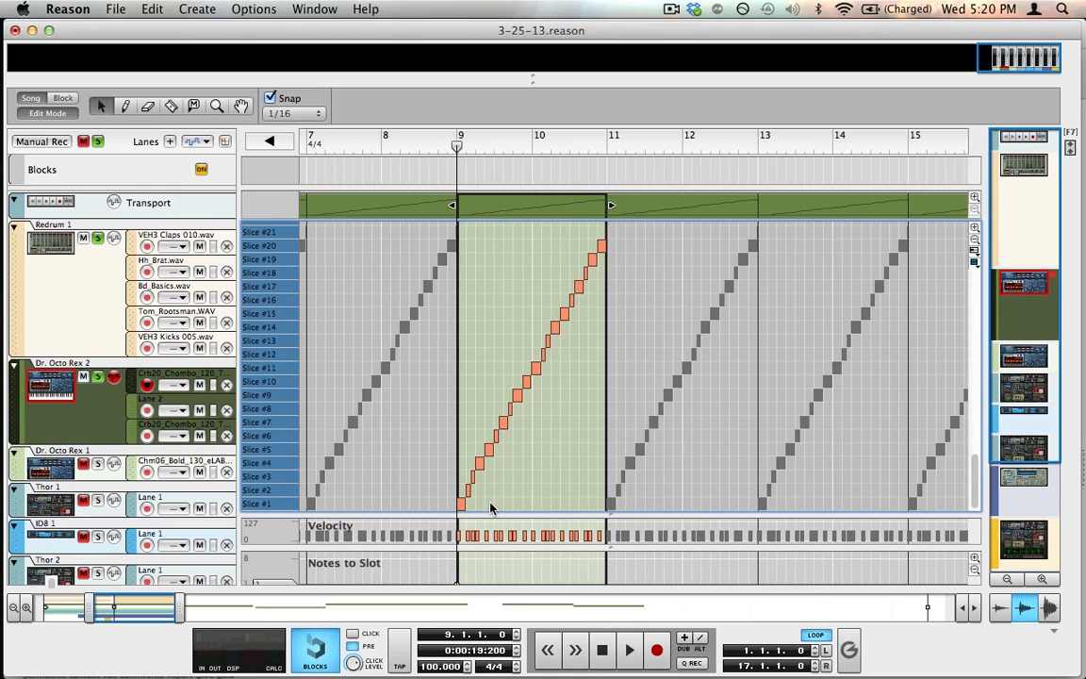
Step: Audition the lower slices and select the notes on Slices #1, #4 and #6 in the bar 9 clip
click(292, 500)
drag(484, 509, 458, 535)
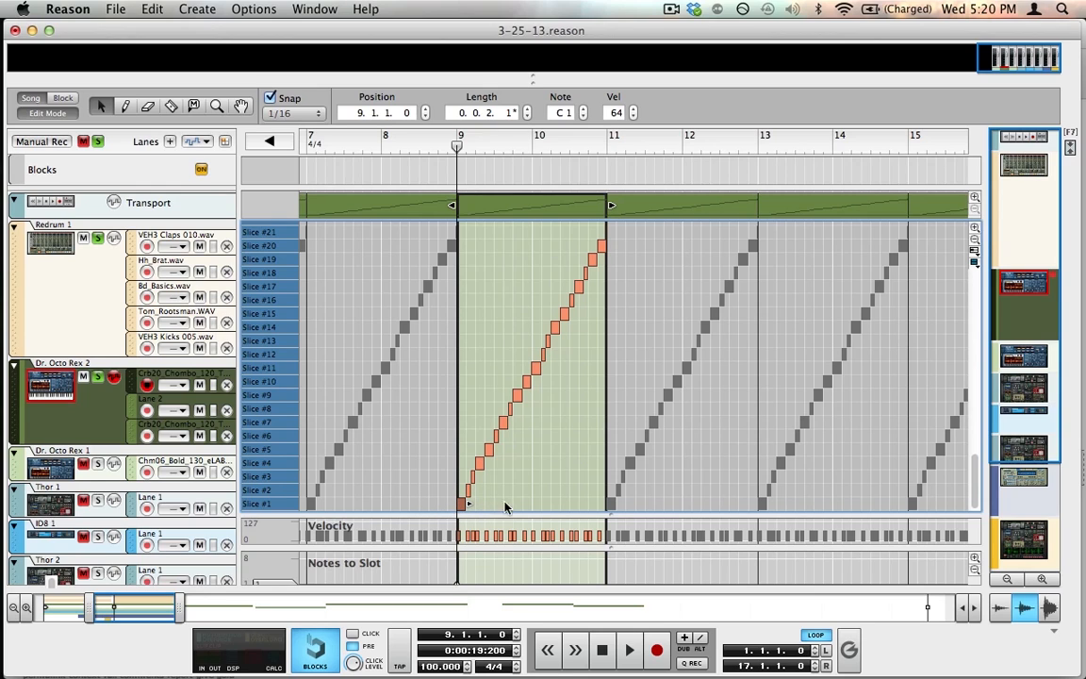
click(280, 503)
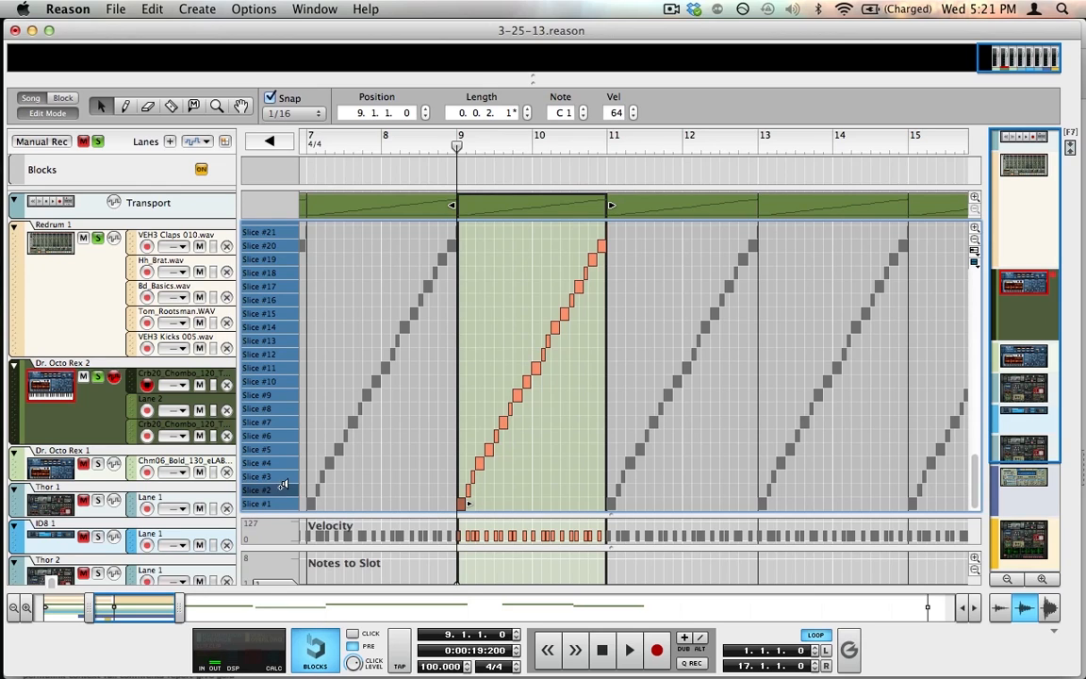
click(289, 462)
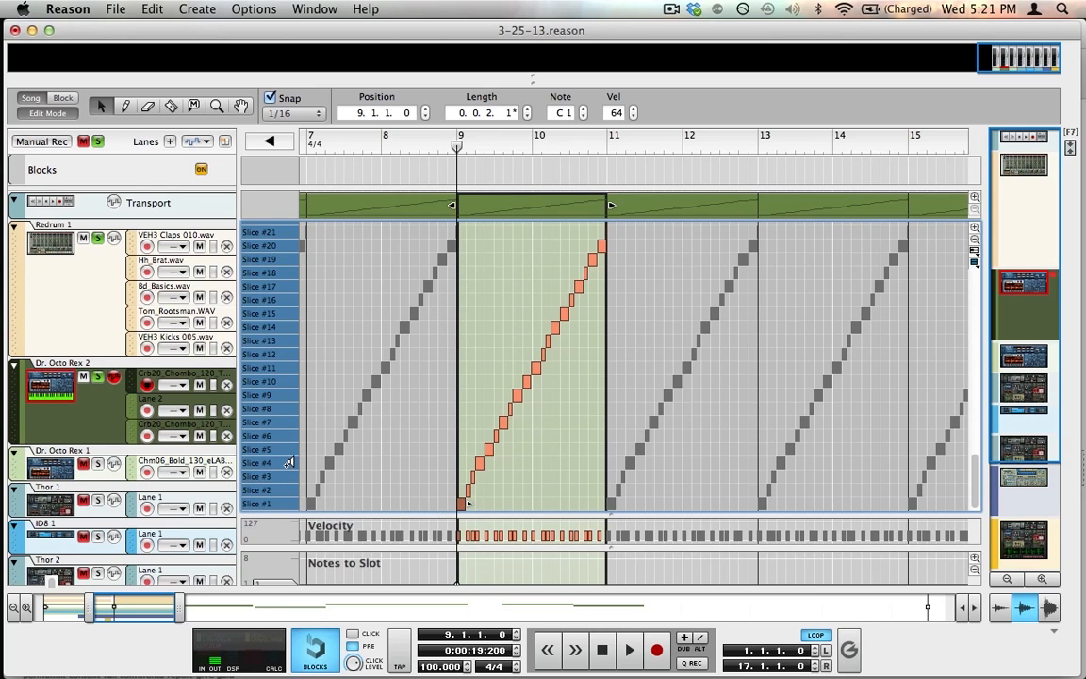
shift+click(479, 462)
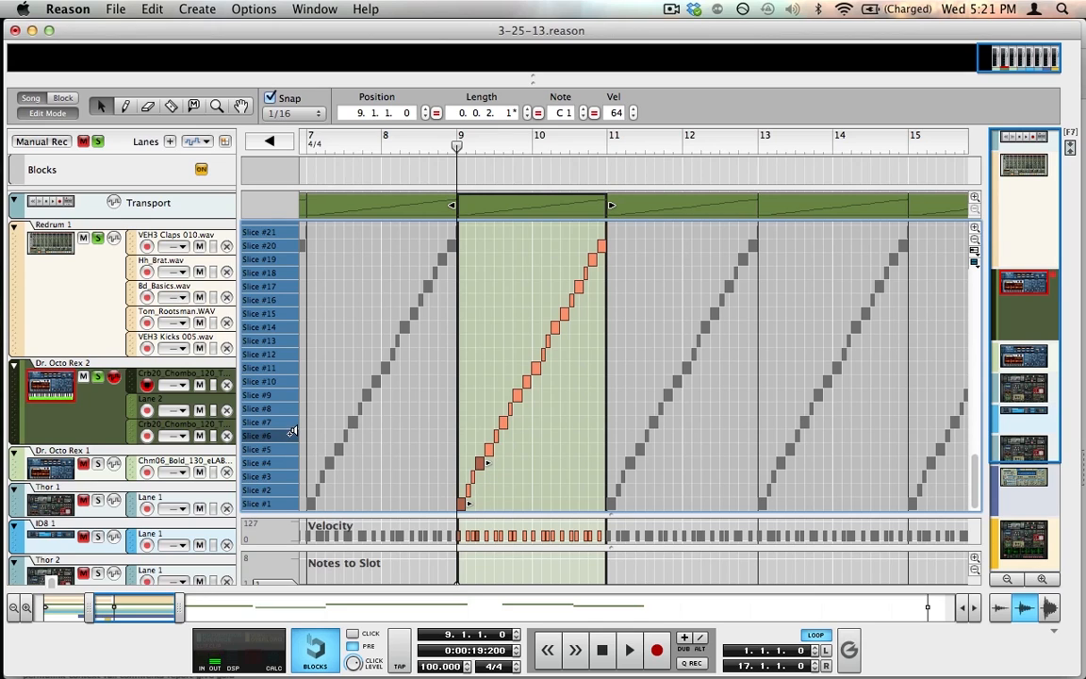
shift+click(497, 436)
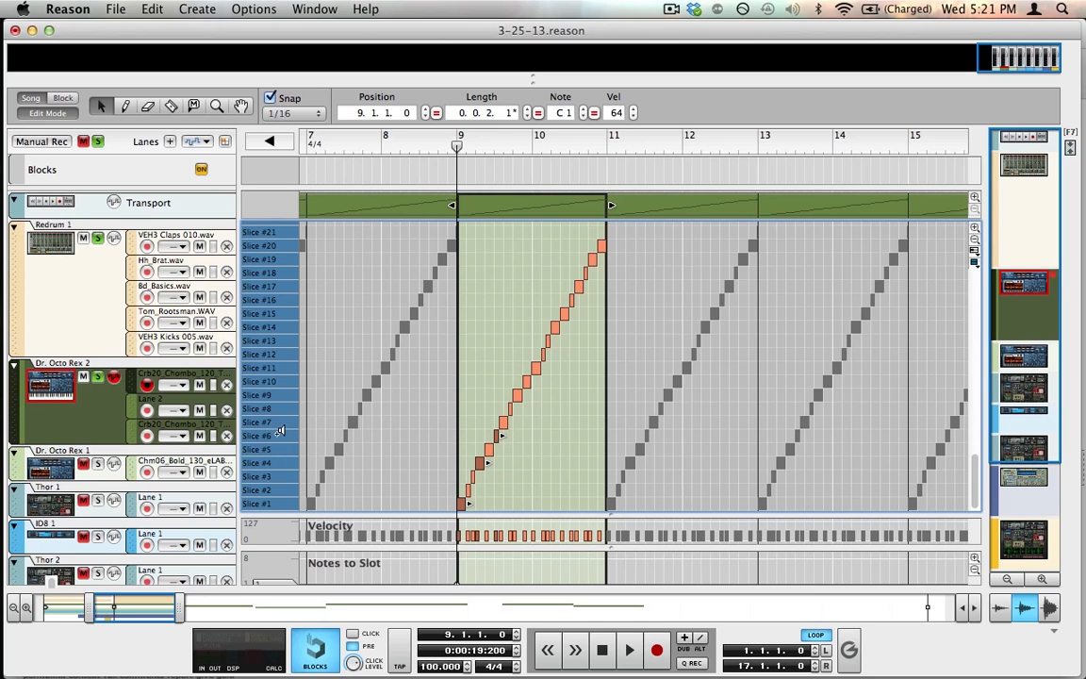
Step: Audition the higher slices and add the notes on Slices #9, #11, #14, #16 and #19 to the selection
click(281, 391)
shift+click(518, 394)
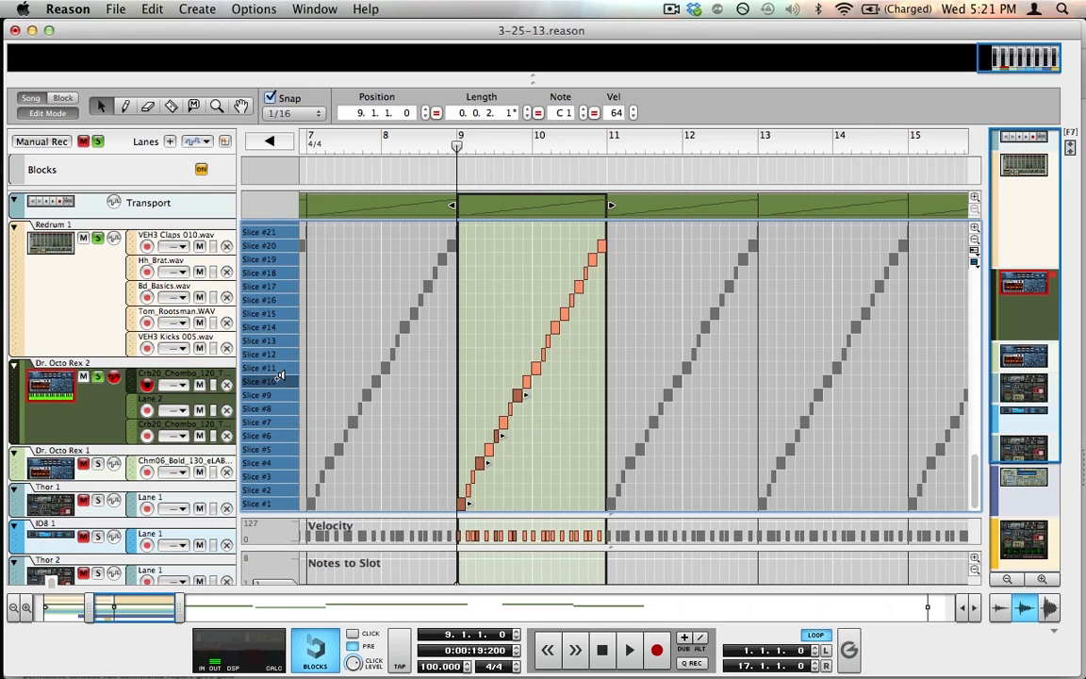
shift+click(536, 368)
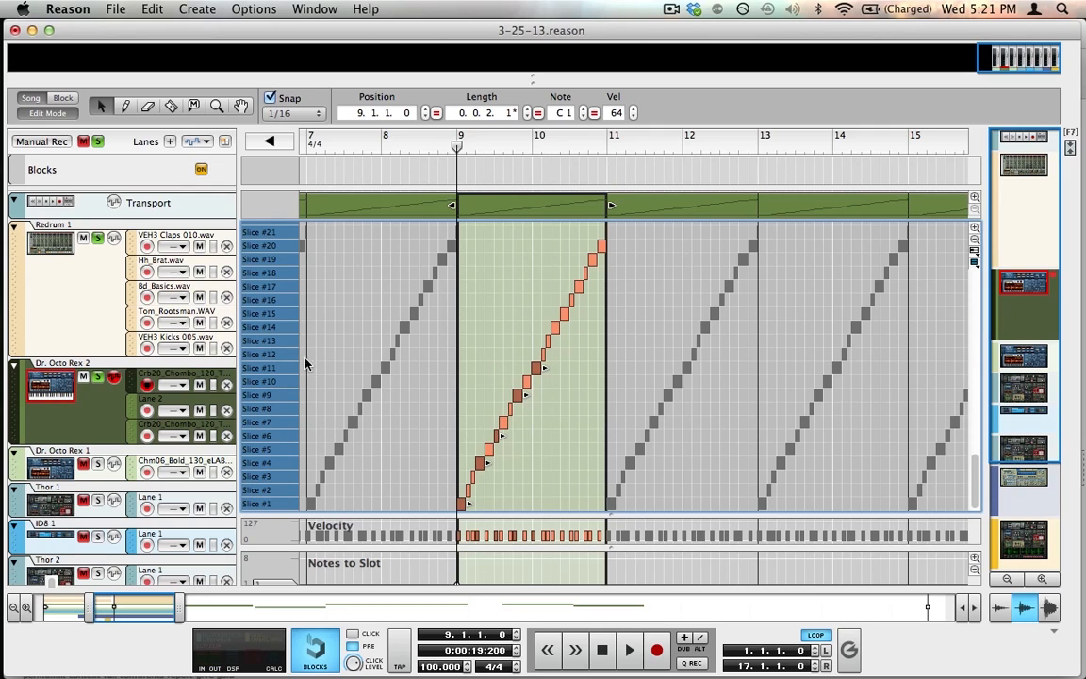
click(283, 327)
shift+click(555, 327)
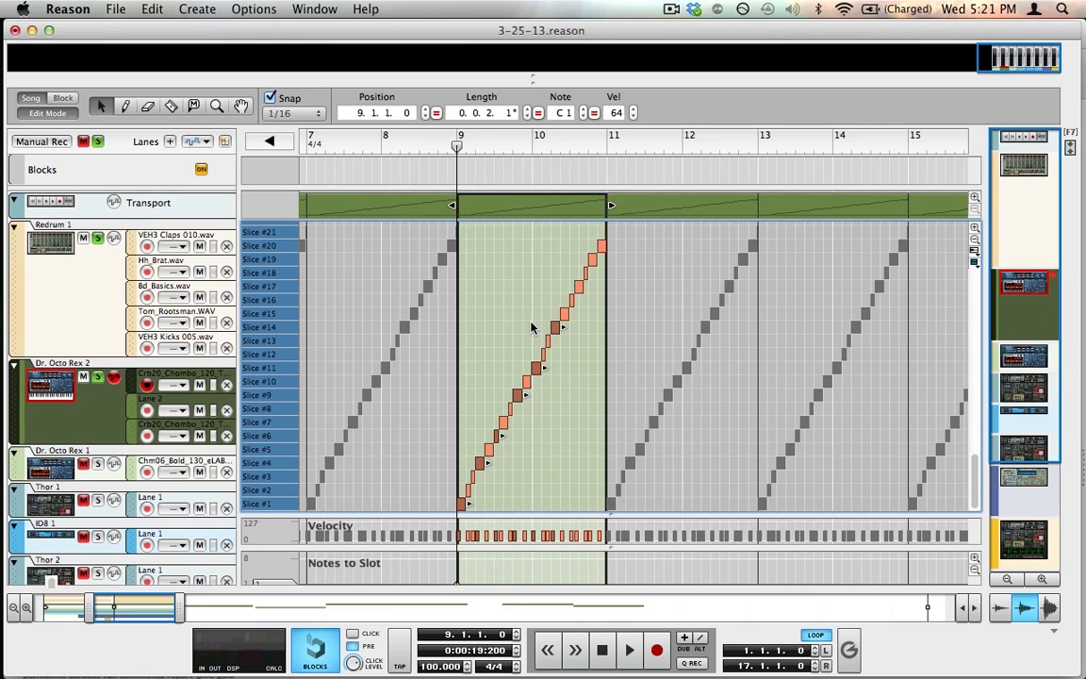
click(274, 288)
shift+click(577, 299)
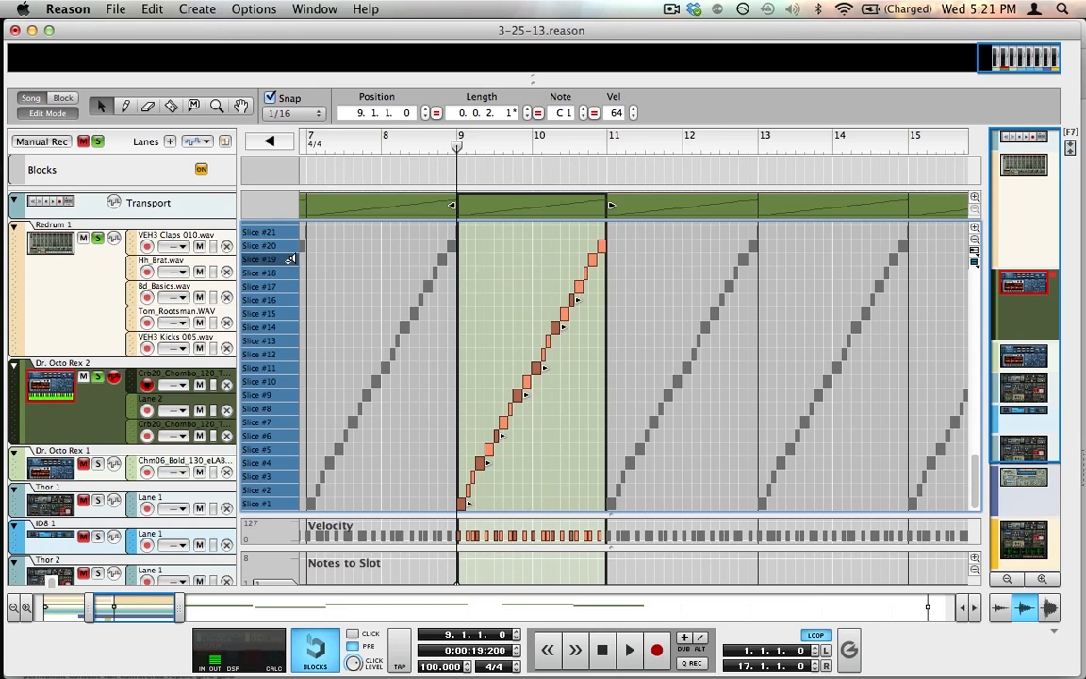
shift+click(596, 260)
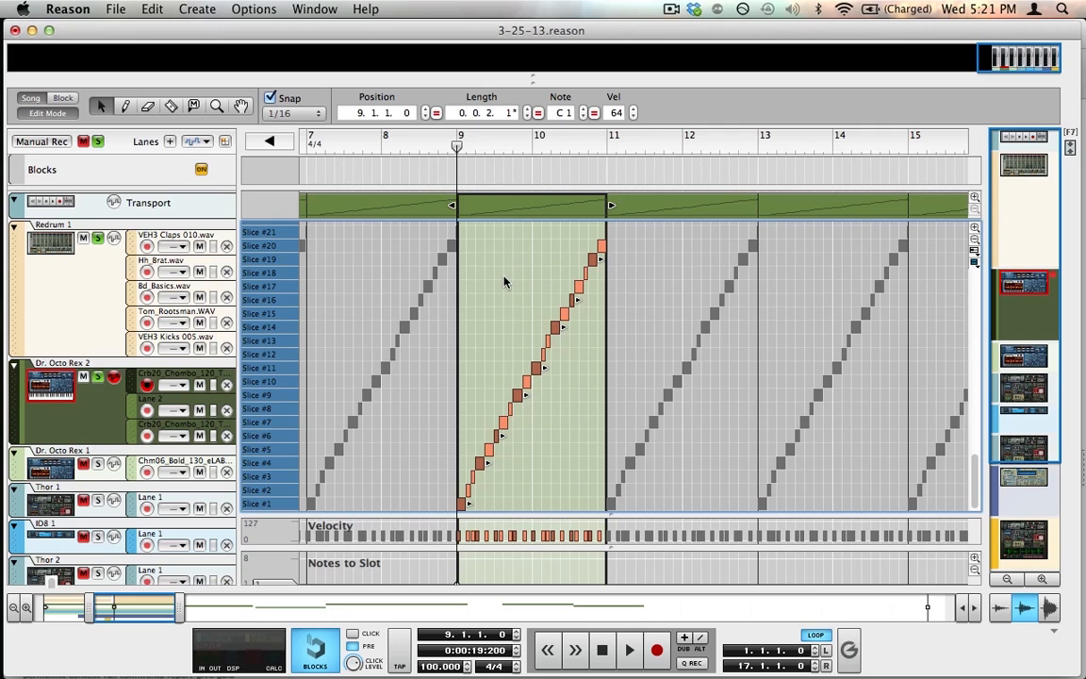
Step: Delete the selected slice notes and audition the clip from bar 9 with Redrum 1 silenced
key(super+z)
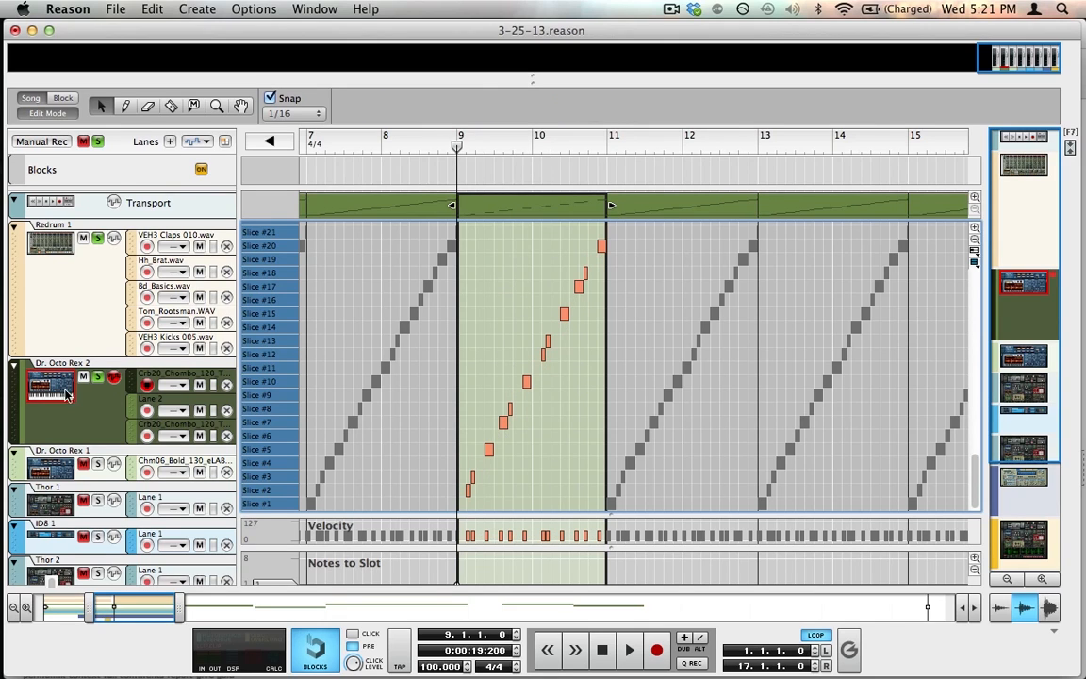
click(100, 241)
click(90, 373)
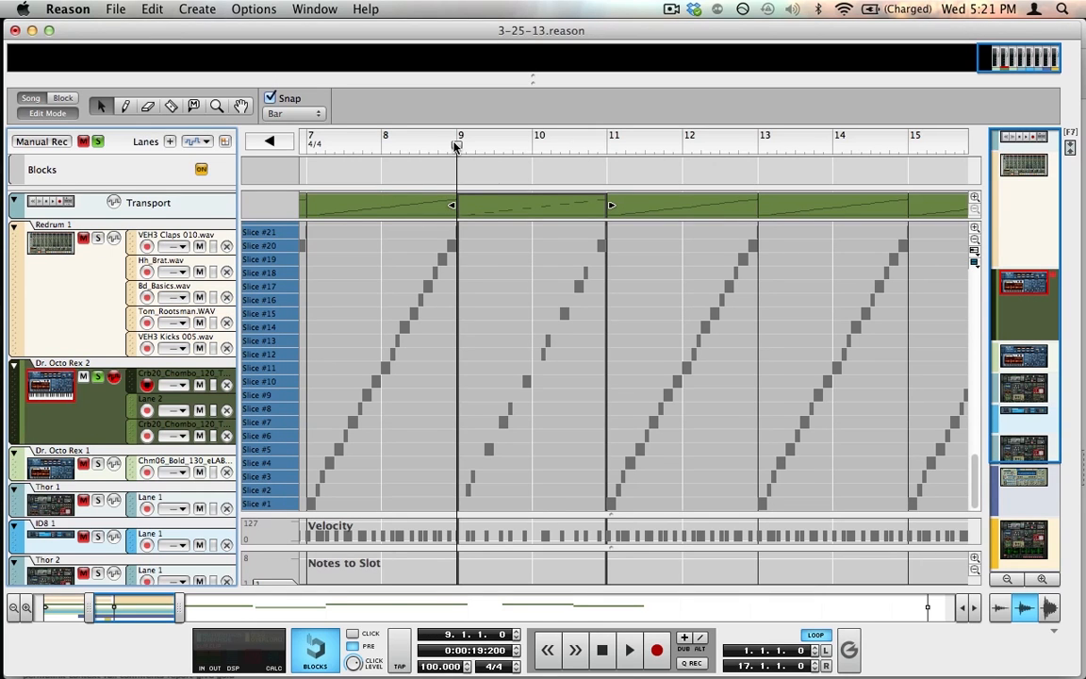
key(space)
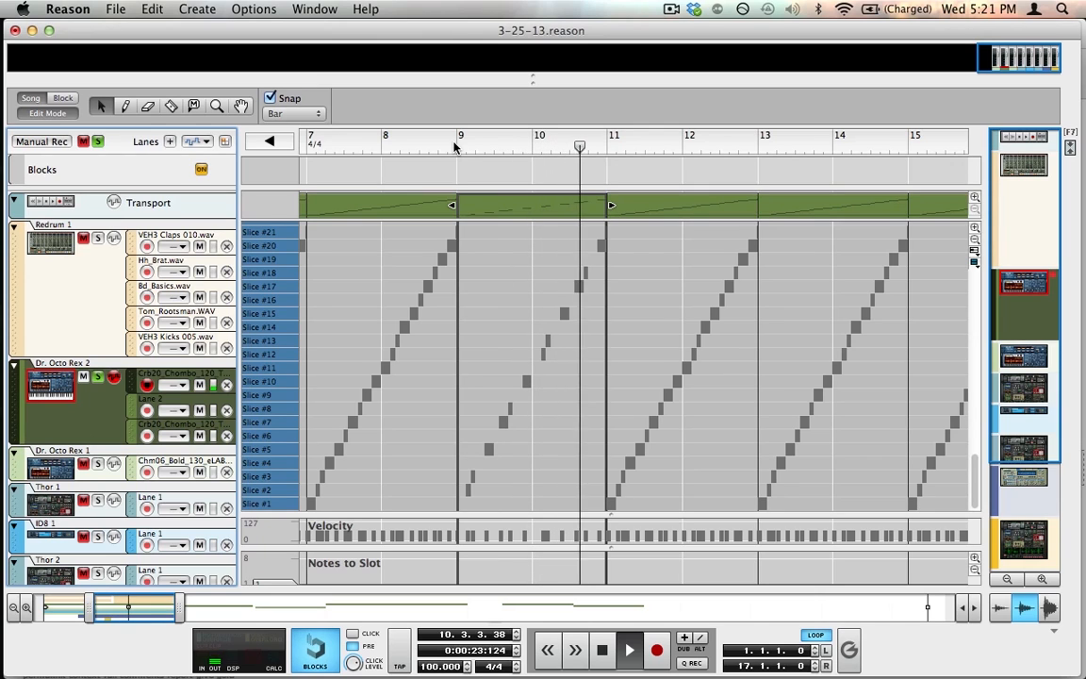
key(space)
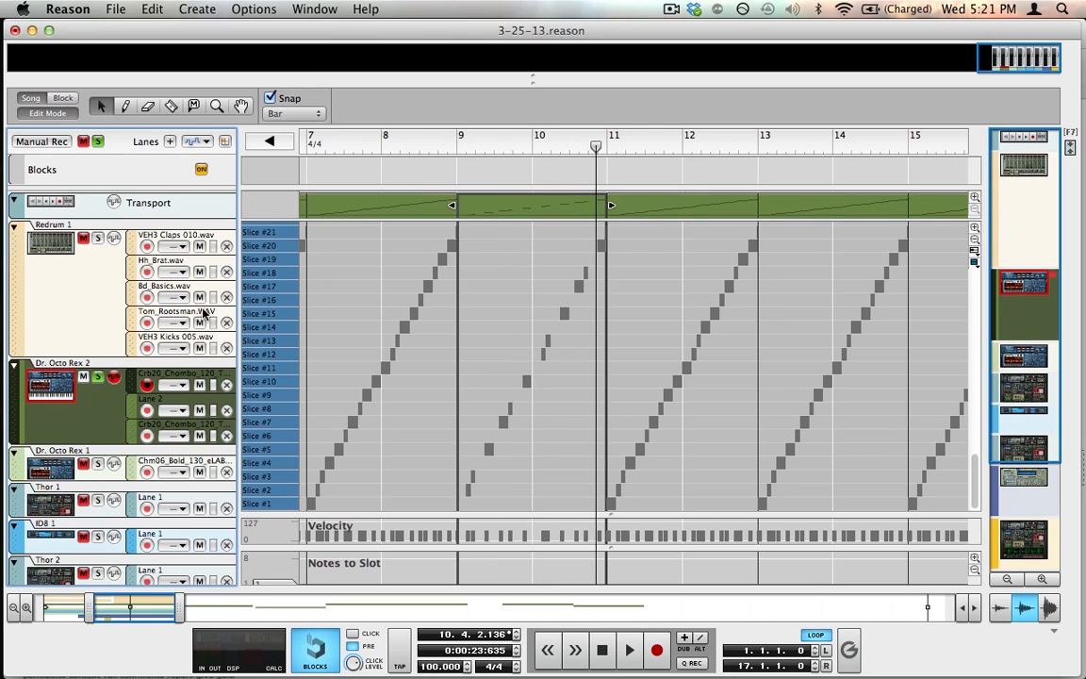
Step: Solo Redrum 1 again and audition the thinned-out loop with the beat from bar 9
click(97, 238)
click(457, 139)
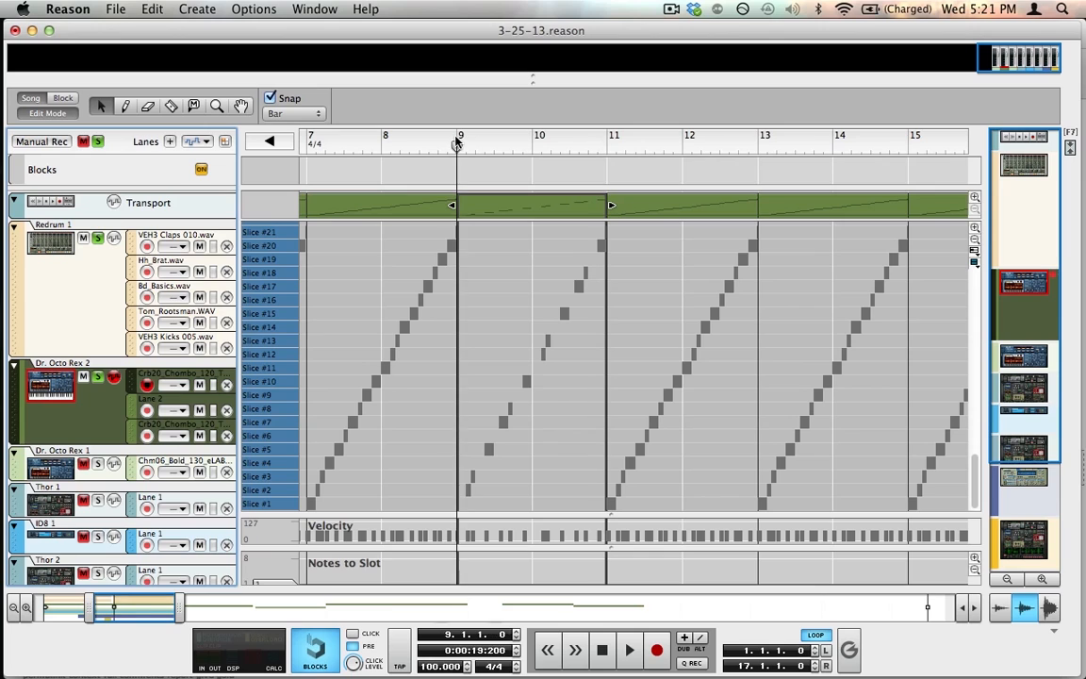
key(space)
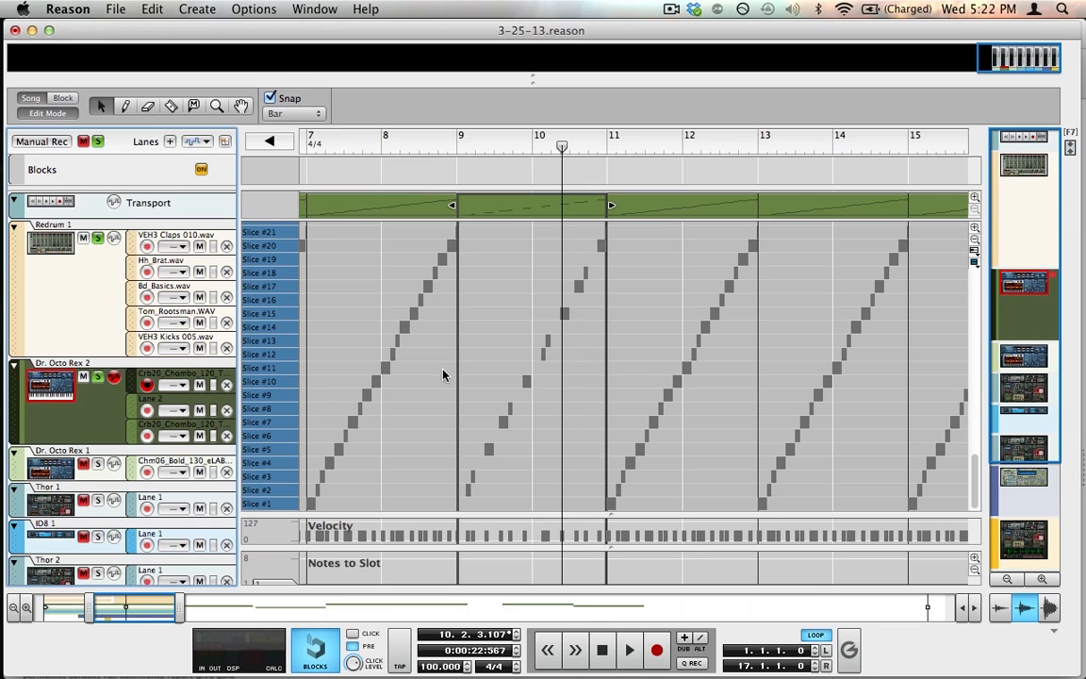
Step: Undo the deletion of the slice notes in Dr. Octo Rex 2's bar 9 clip
double_click(495, 308)
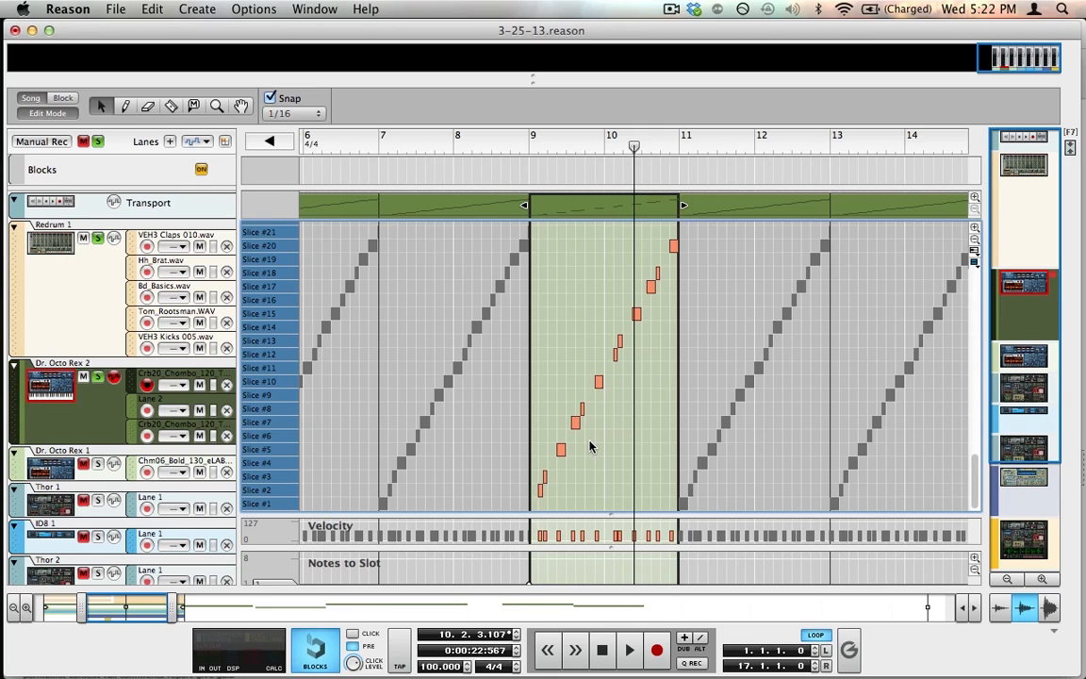
key(super+e)
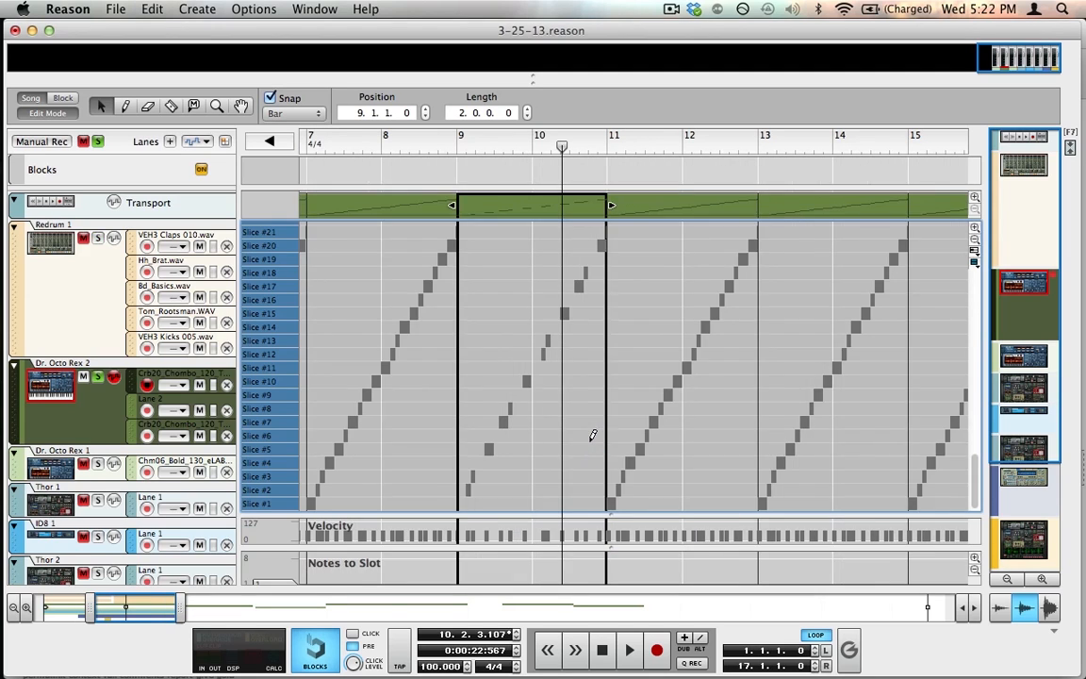
key(Up)
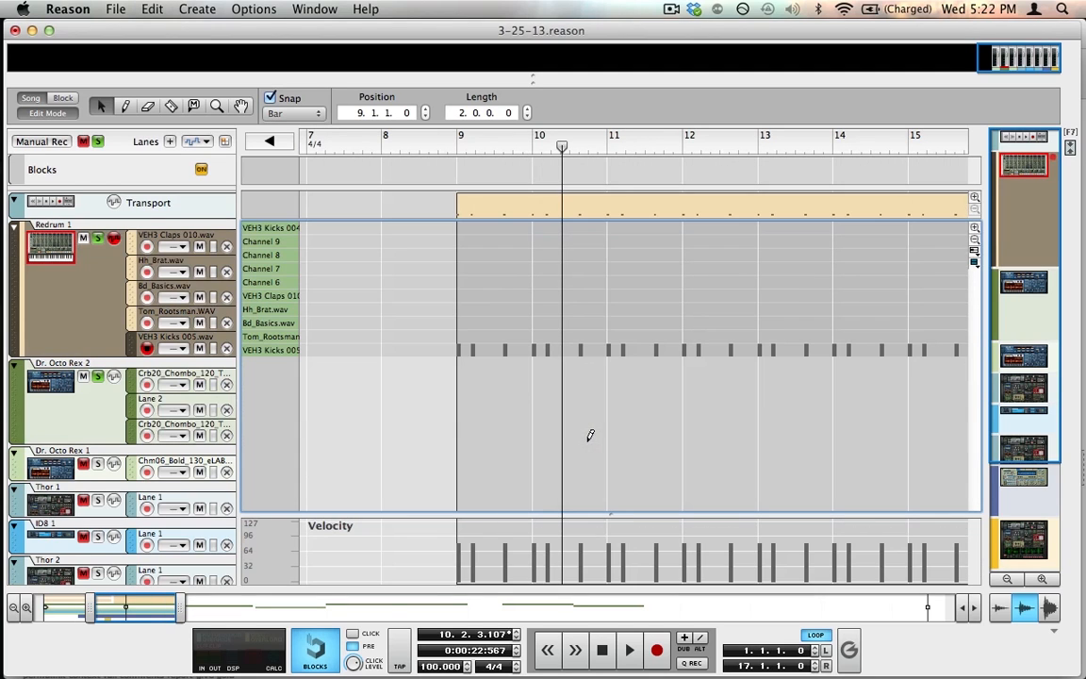
click(133, 400)
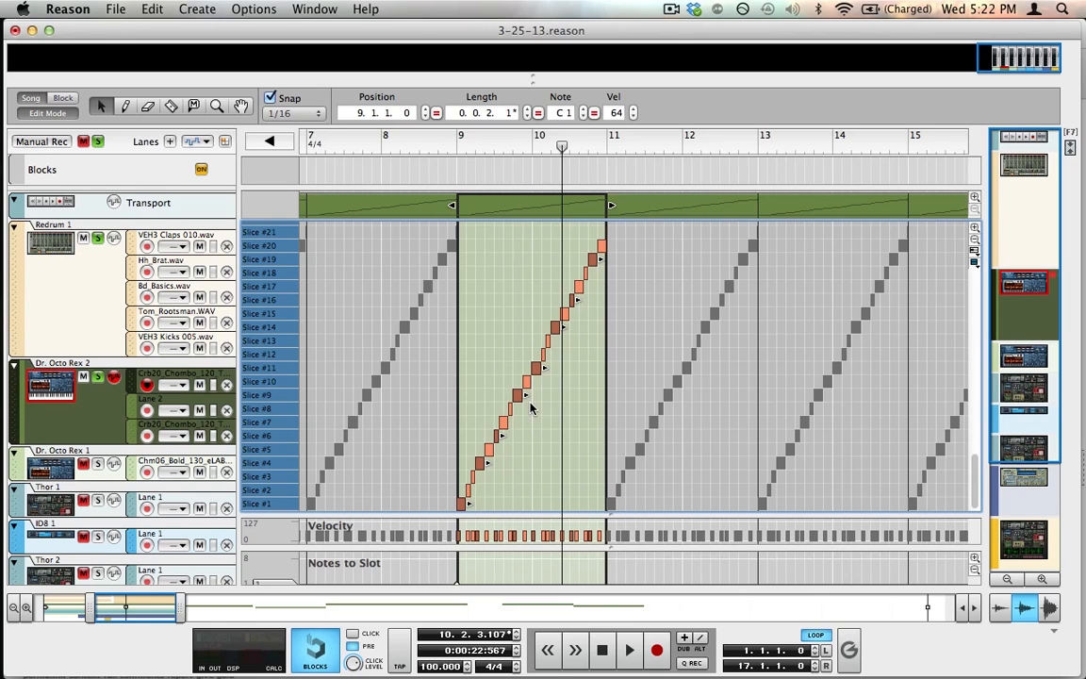
Step: Match all selected notes to C 1 so they trigger Slice #1, and audition the clip from bar 9
click(595, 114)
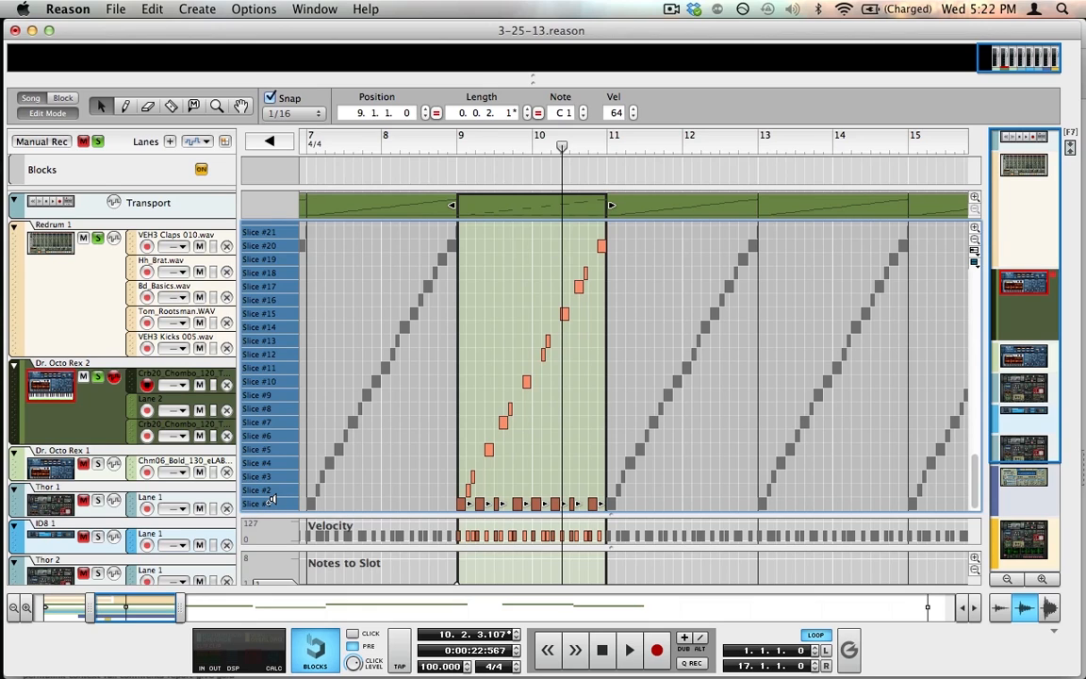
click(457, 142)
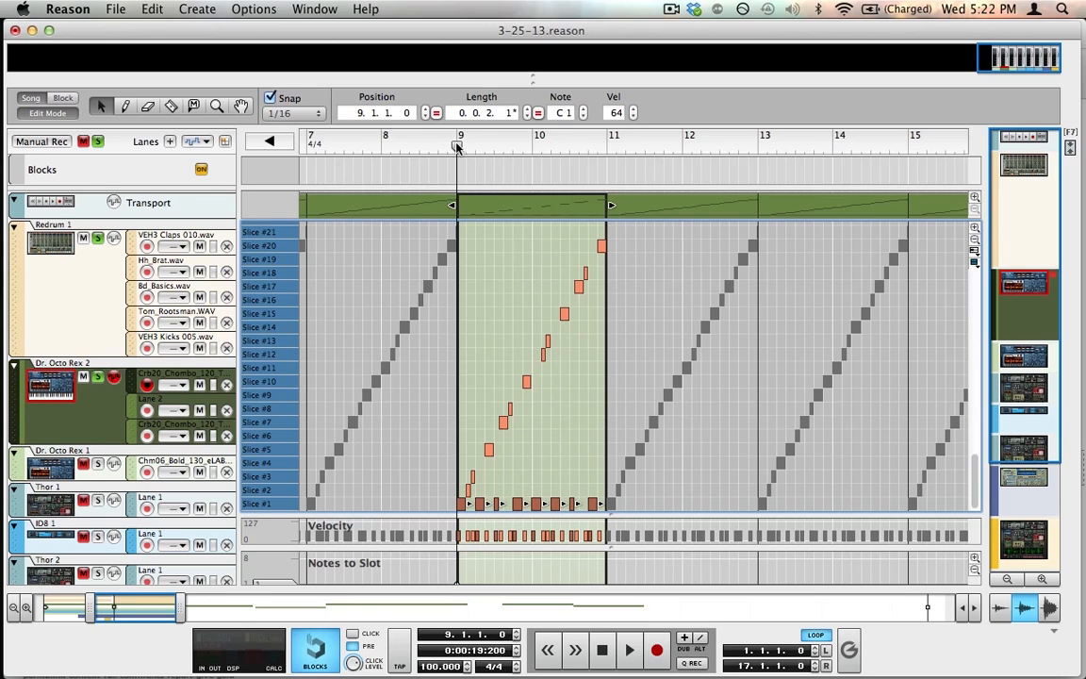
key(space)
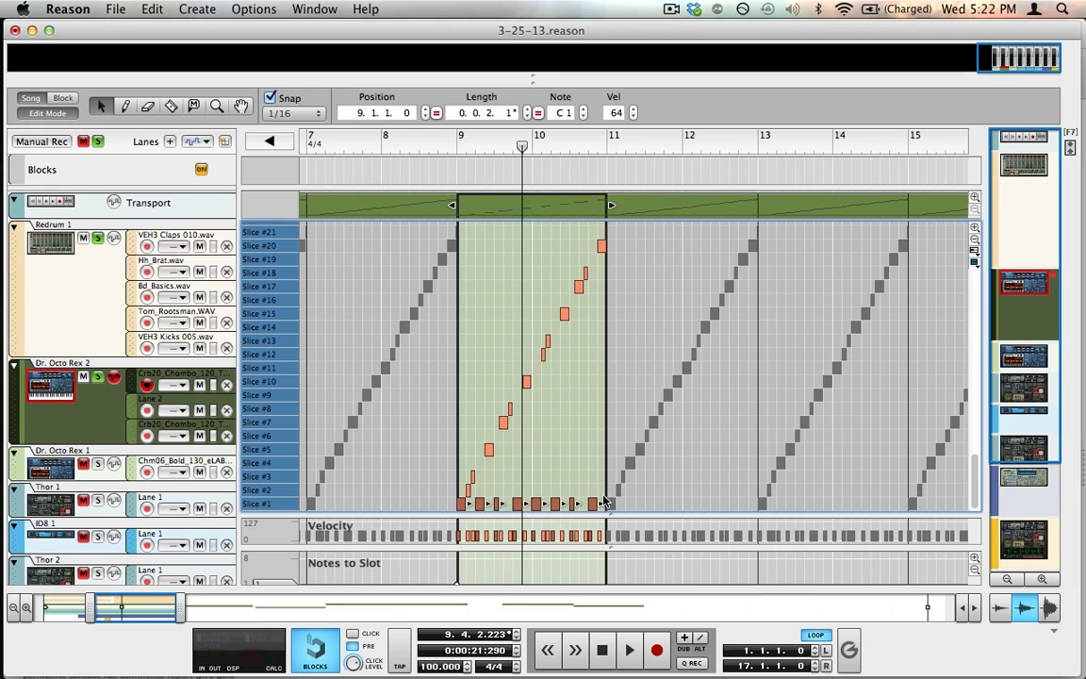
Step: Audition Slices #2 and #3 and raise the selected notes to D 1, triggering Slice #3
click(280, 489)
click(284, 474)
click(284, 473)
click(584, 110)
click(584, 109)
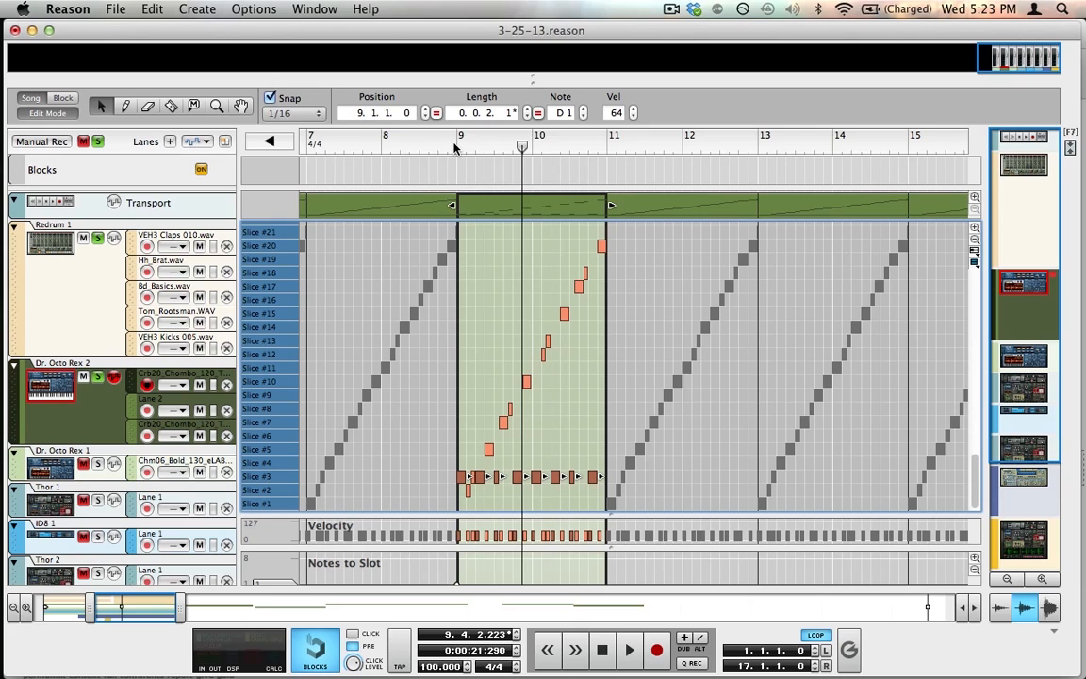
Step: Unsolo Redrum 1 and audition Dr. Octo Rex 2's edited clip alone from bar 9
click(455, 144)
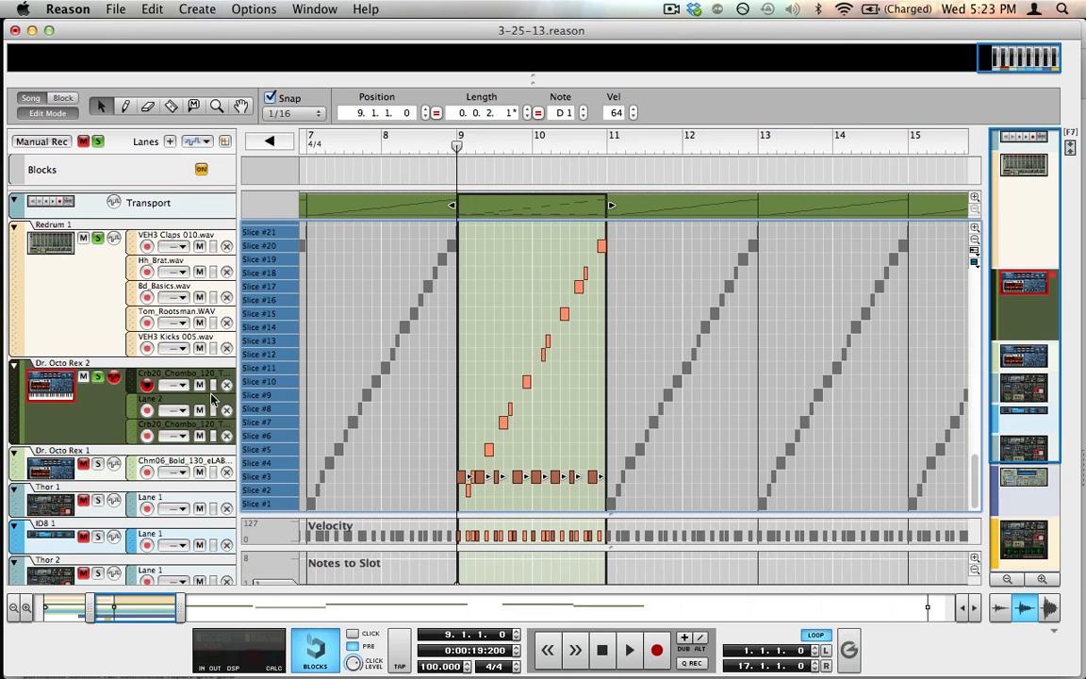
click(98, 240)
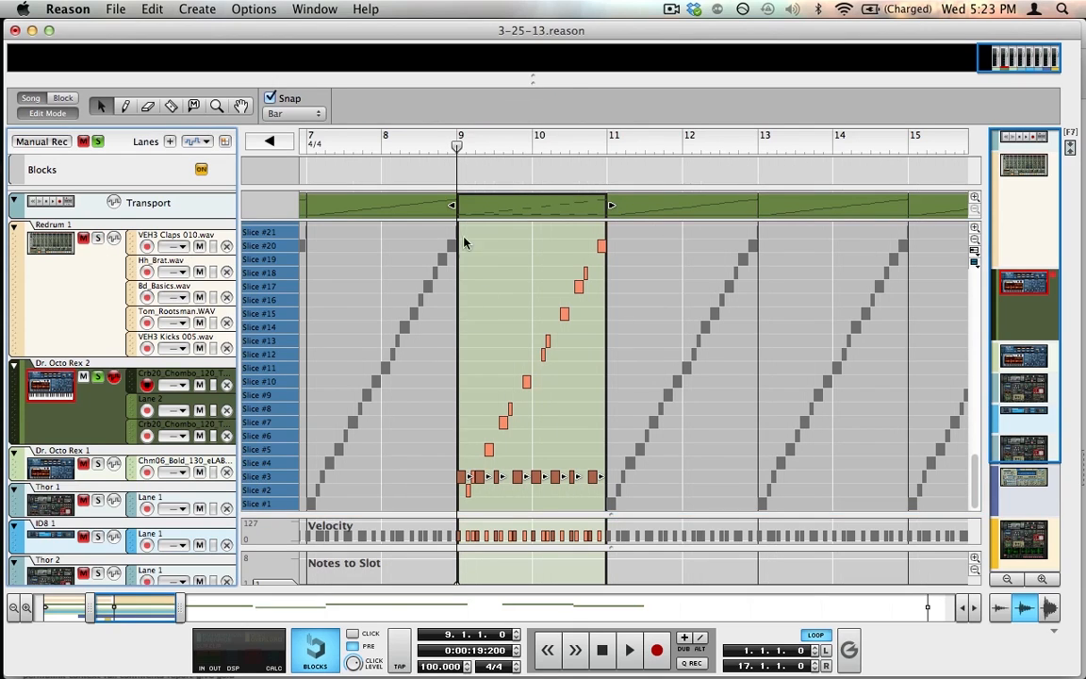
key(space)
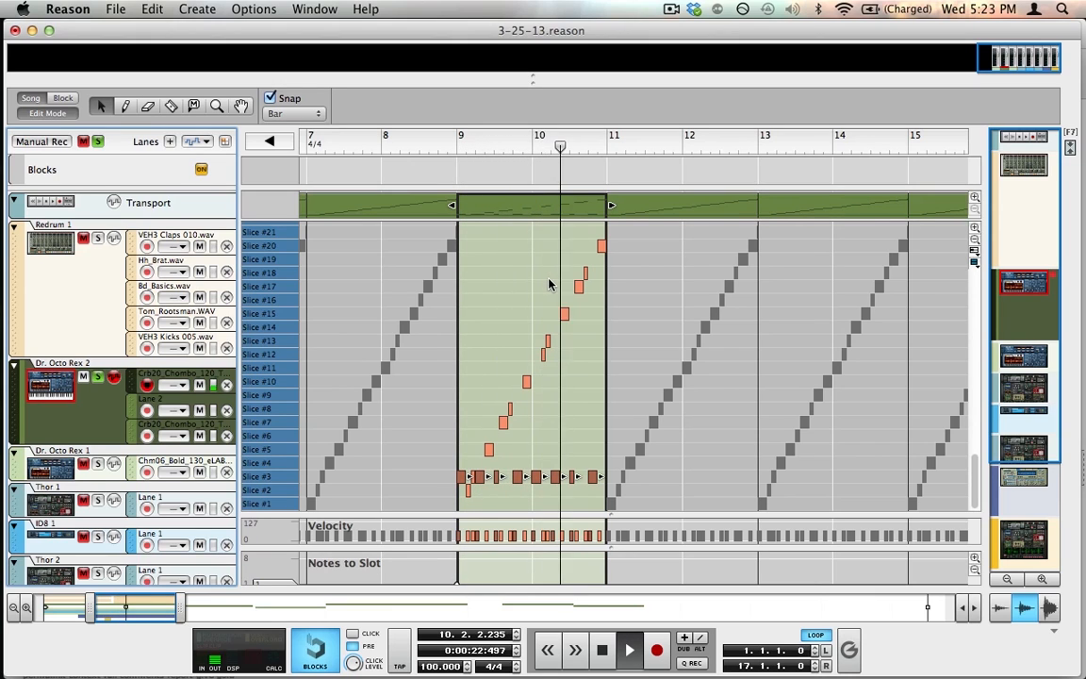
key(space)
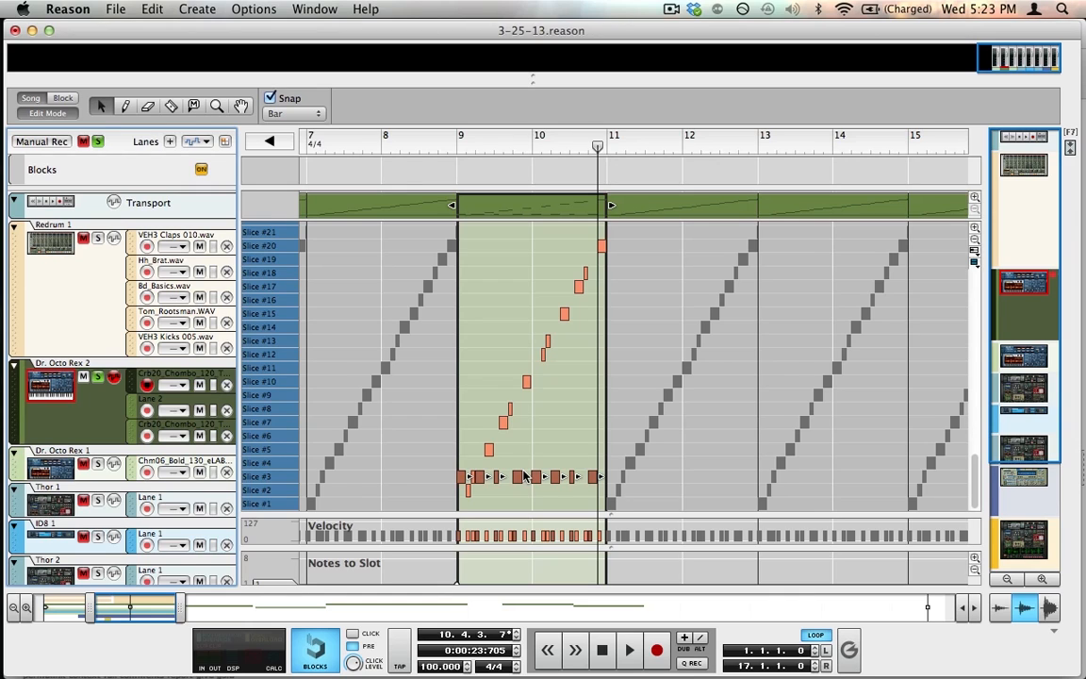
Step: Return to the arrangement, move Dr. Octo Rex 2's edited bar 9 clip to bar 1, and delete its other clips before bar 17
key(super+e)
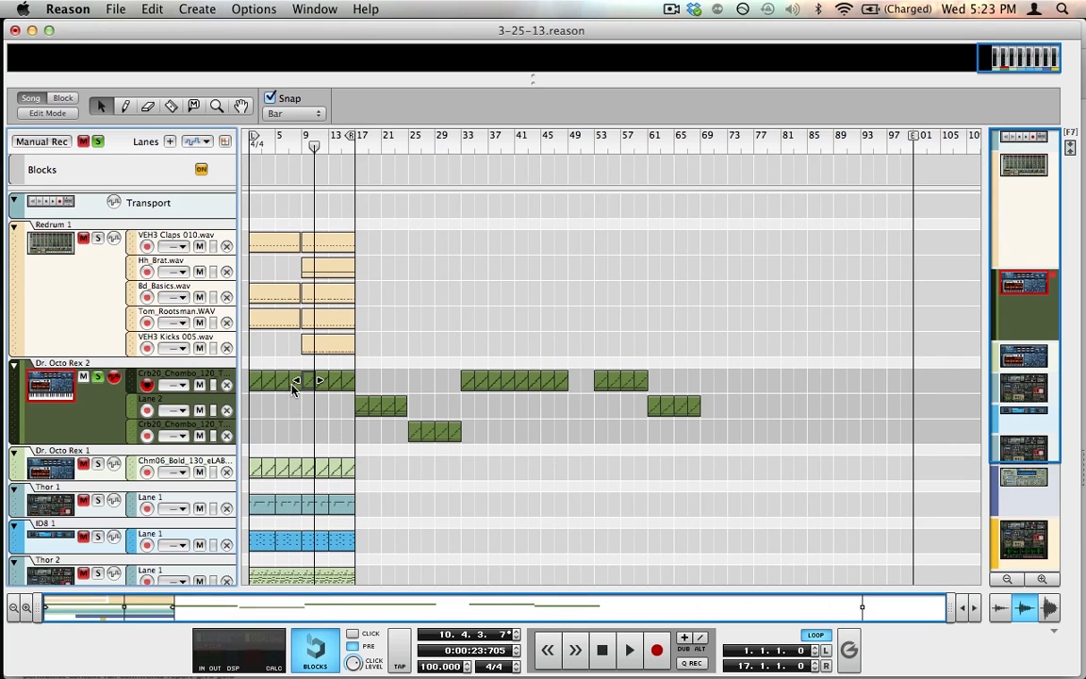
click(293, 386)
key(Delete)
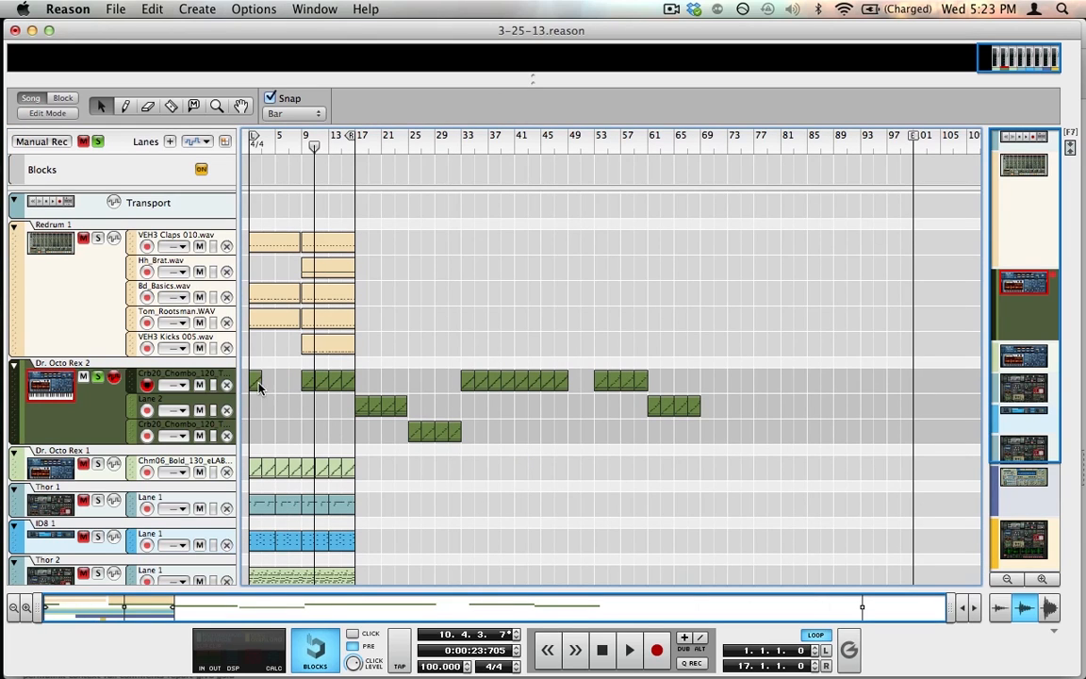
drag(311, 386, 349, 401)
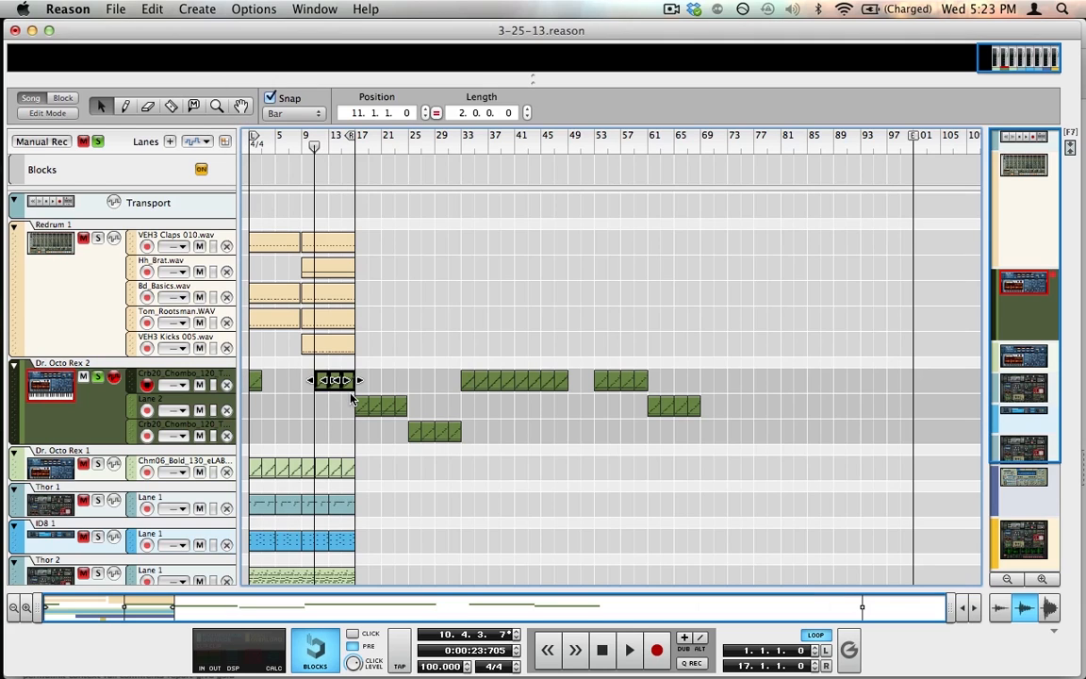
key(Delete)
Step: Copy Dr. Octo Rex 2's bar 1 clip and paste it three times in succession to fill bars 3 to 8
click(256, 381)
key(super+c)
key(super+v)
key(super+v)
key(super+v)
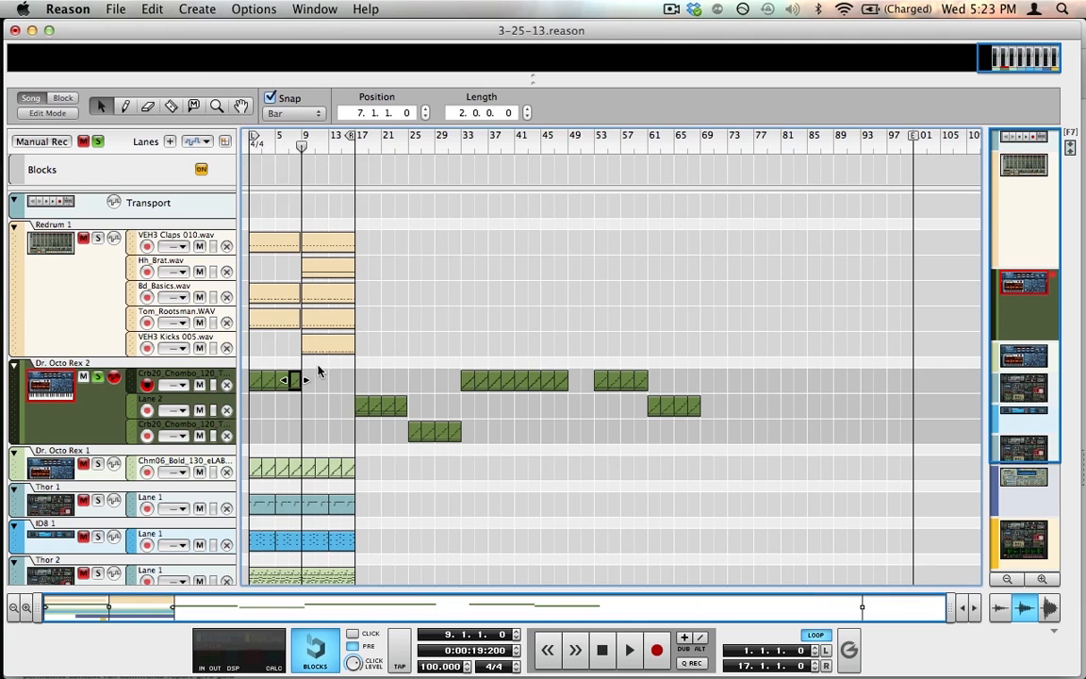
Step: Solo Redrum 1 alongside Dr. Octo Rex 2 and audition both together from bar 1
click(98, 239)
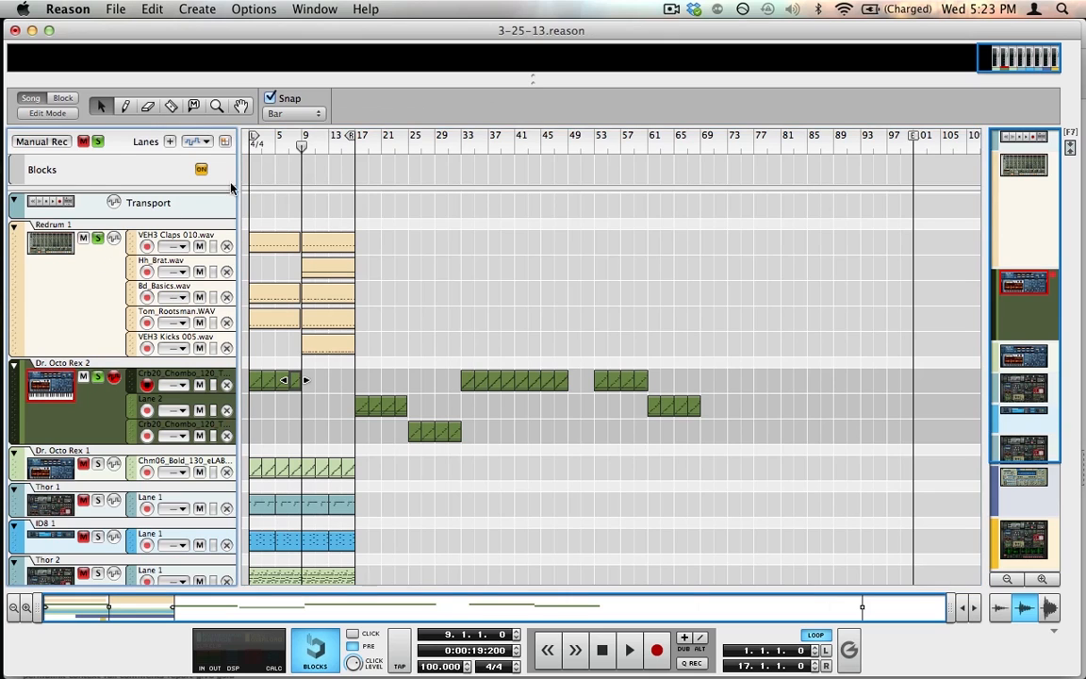
key(shift+Return)
key(space)
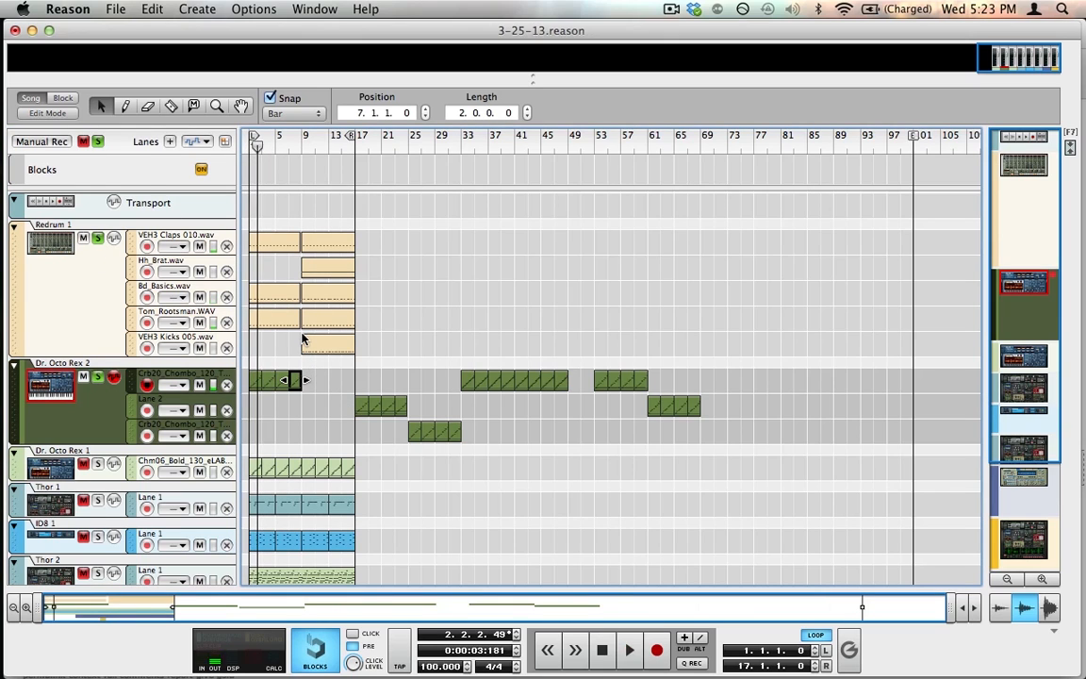
Step: Unsolo Dr. Octo Rex 2 and audition the Redrum 1 beat alone from bar 1
click(99, 378)
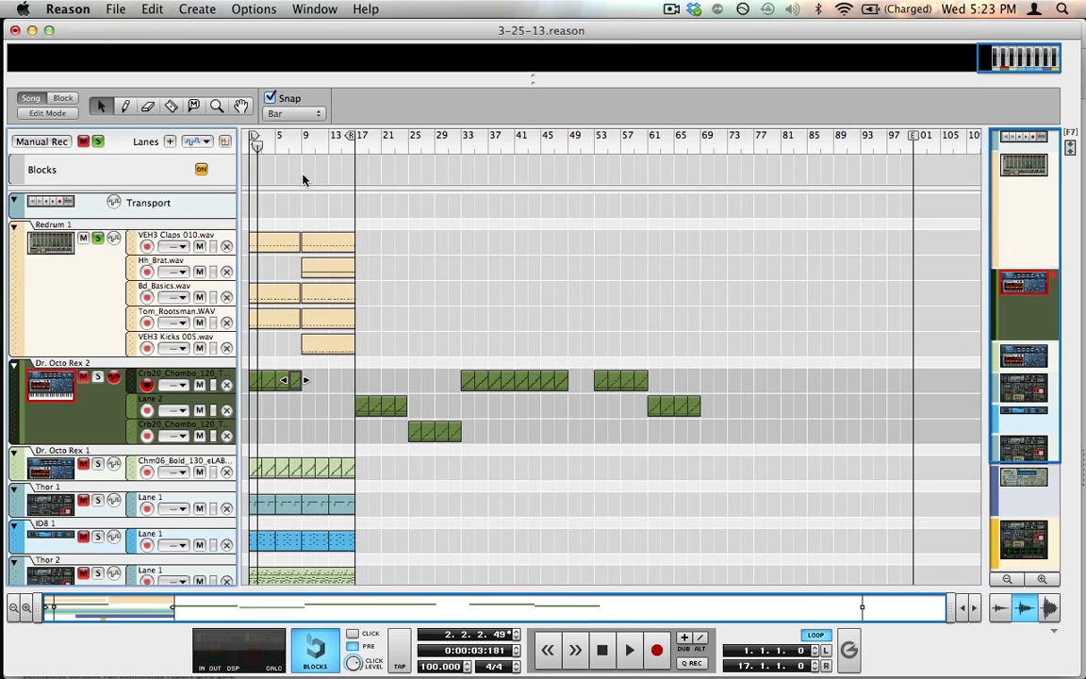
click(247, 140)
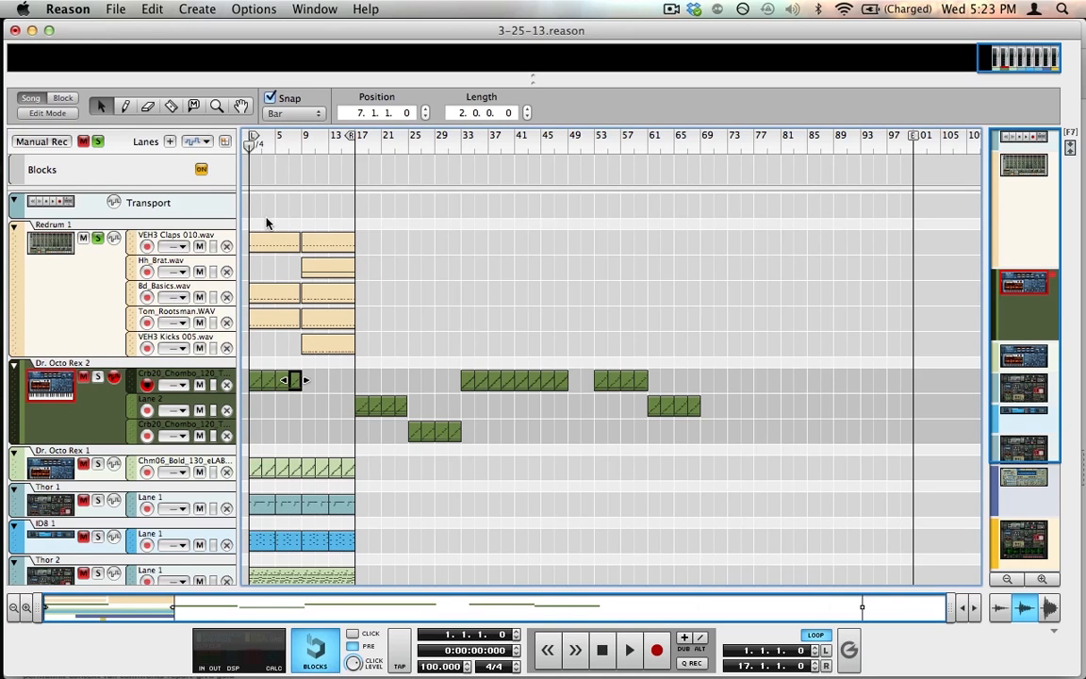
key(space)
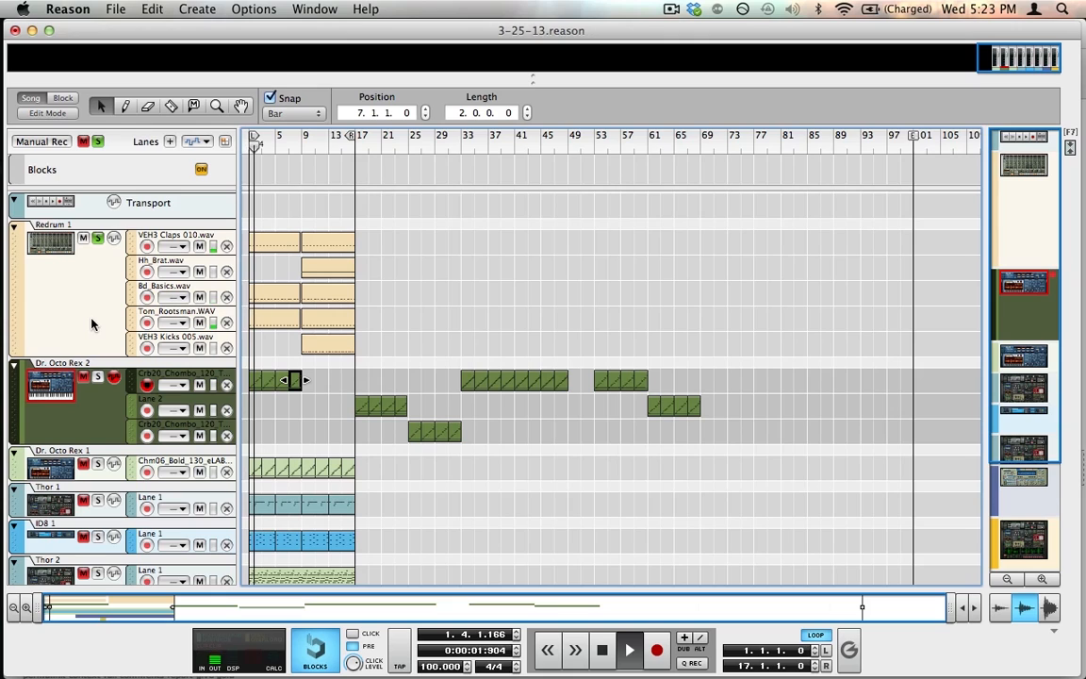
key(space)
Step: Solo Dr. Octo Rex 2 again and replay its edited loop over the Redrum 1 beat from bar 1
click(97, 378)
drag(288, 150, 124, 170)
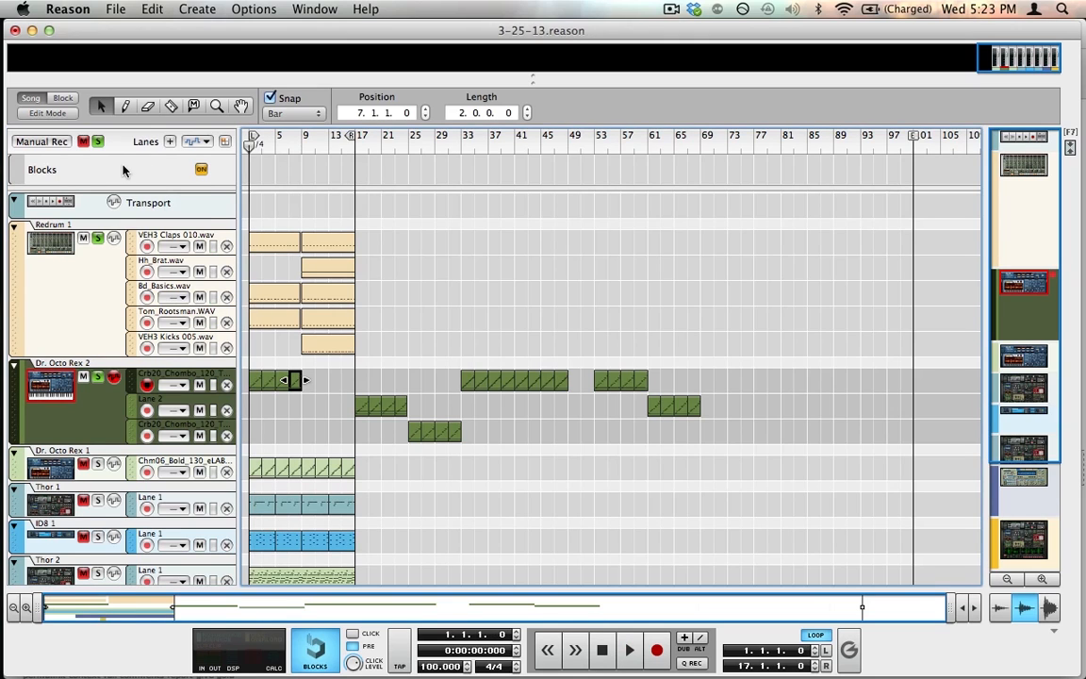
key(space)
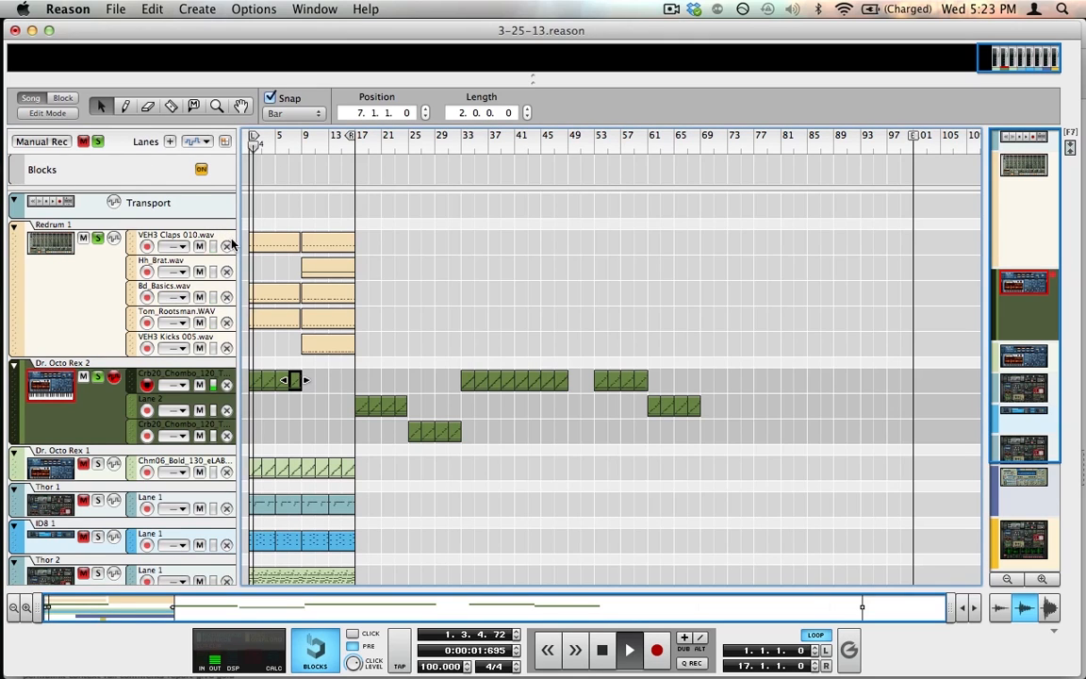
key(space)
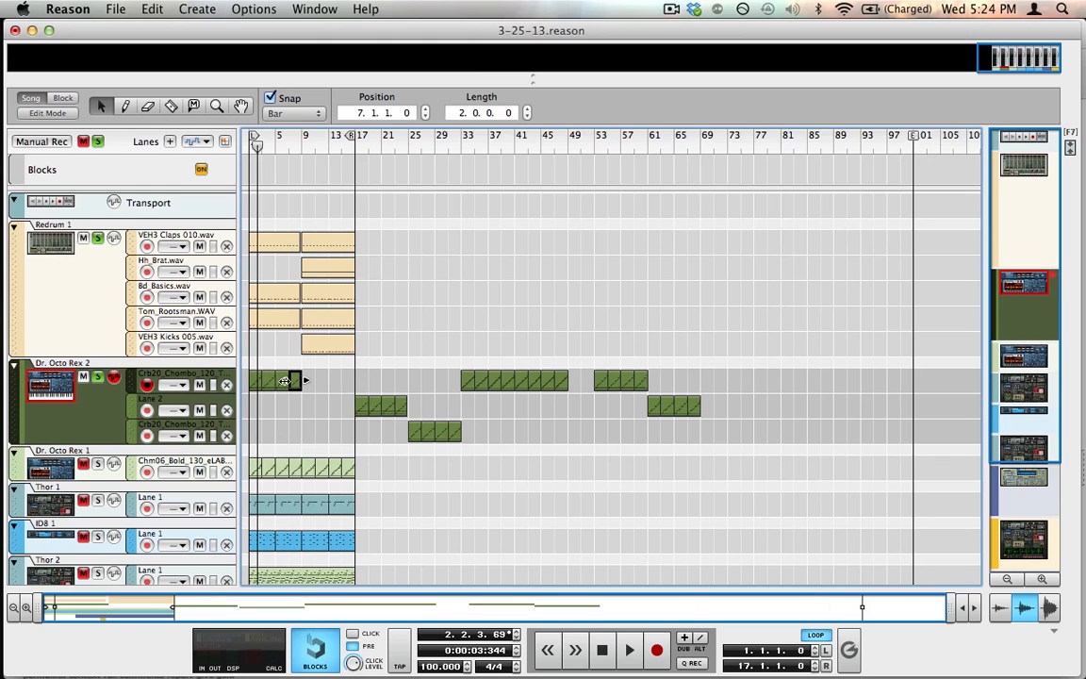
Step: Move Dr. Octo Rex 2's four edited clips to bar 22, and move its two clip groups from bars 53–68 to bars 1–16
drag(323, 381, 238, 387)
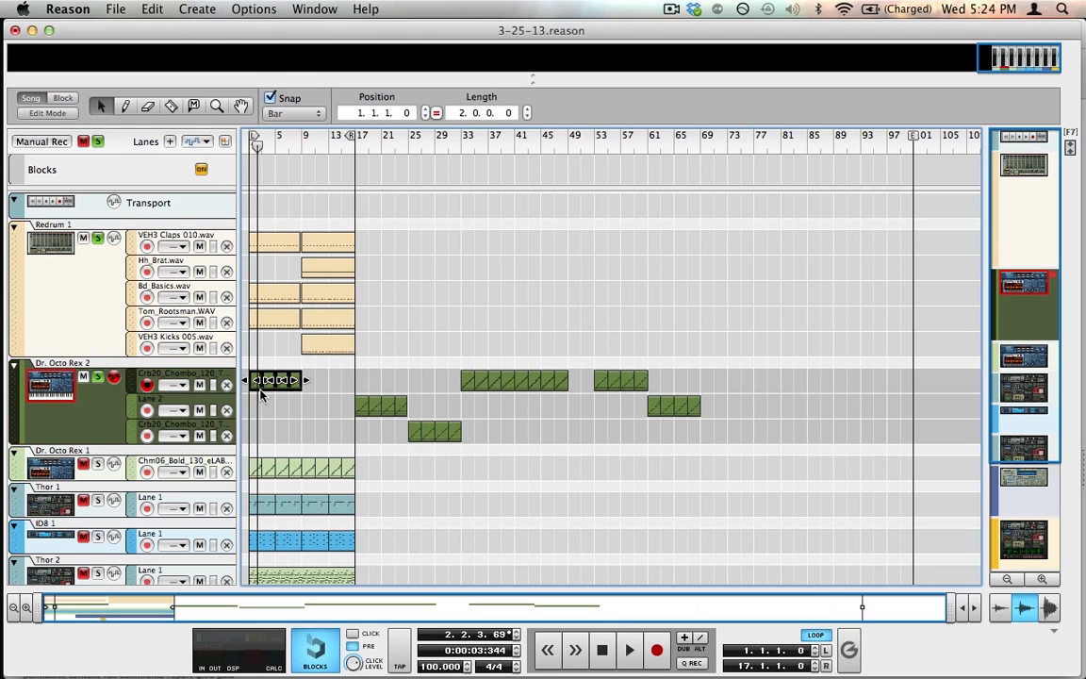
drag(264, 381, 512, 382)
drag(745, 371, 236, 386)
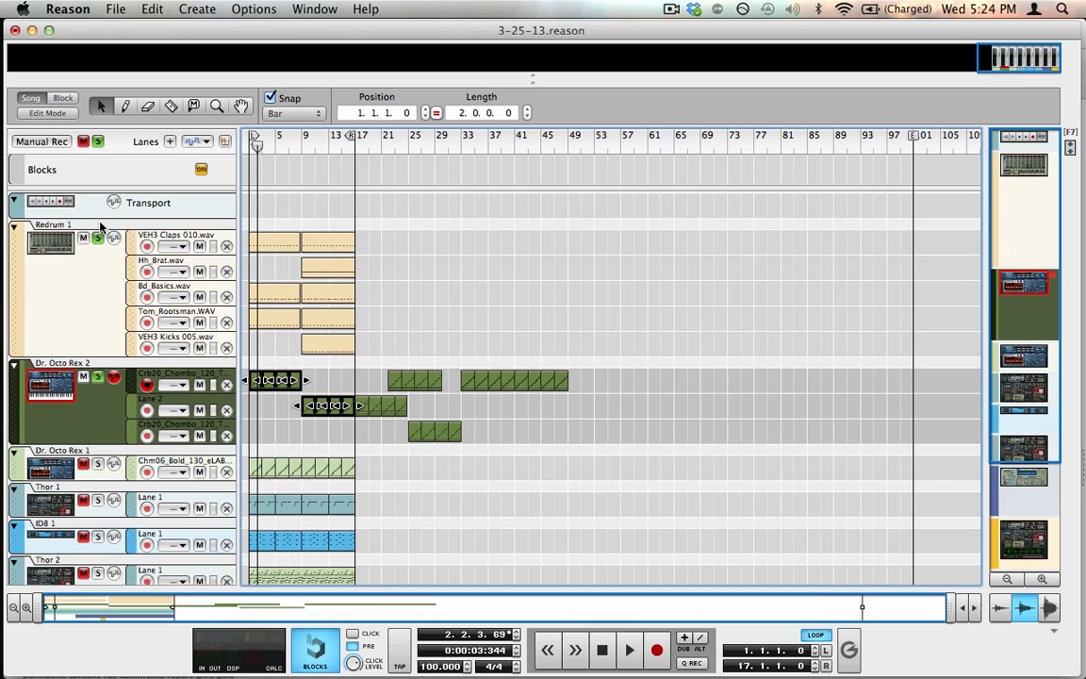
Step: Clear all track solos and play the full arrangement from bar 1
click(96, 143)
click(251, 142)
key(space)
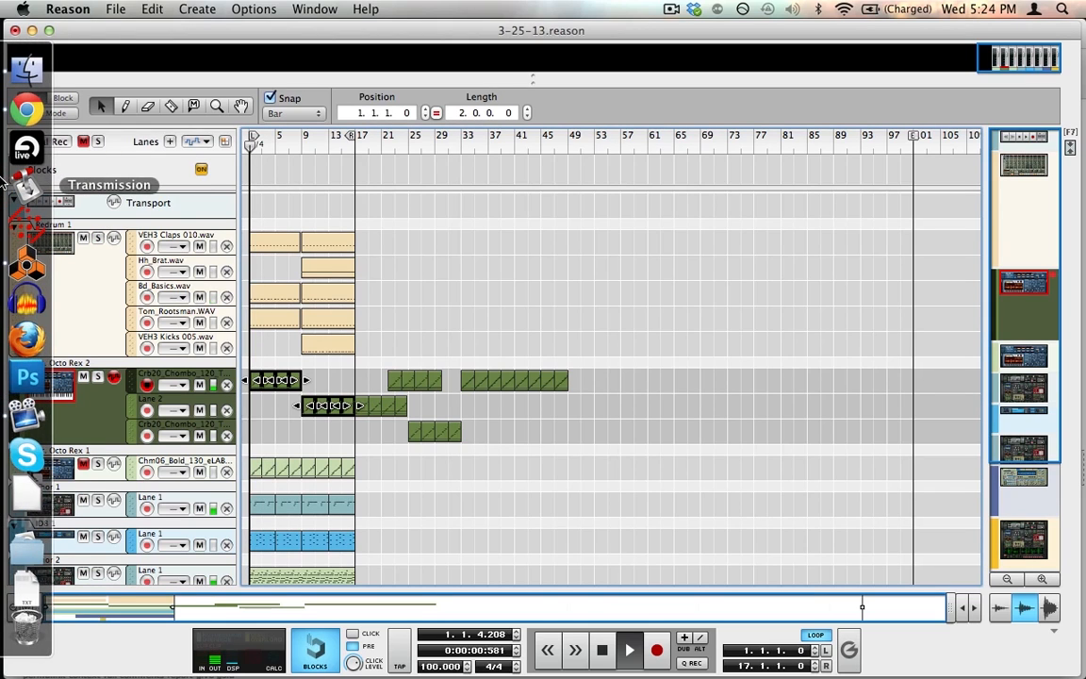